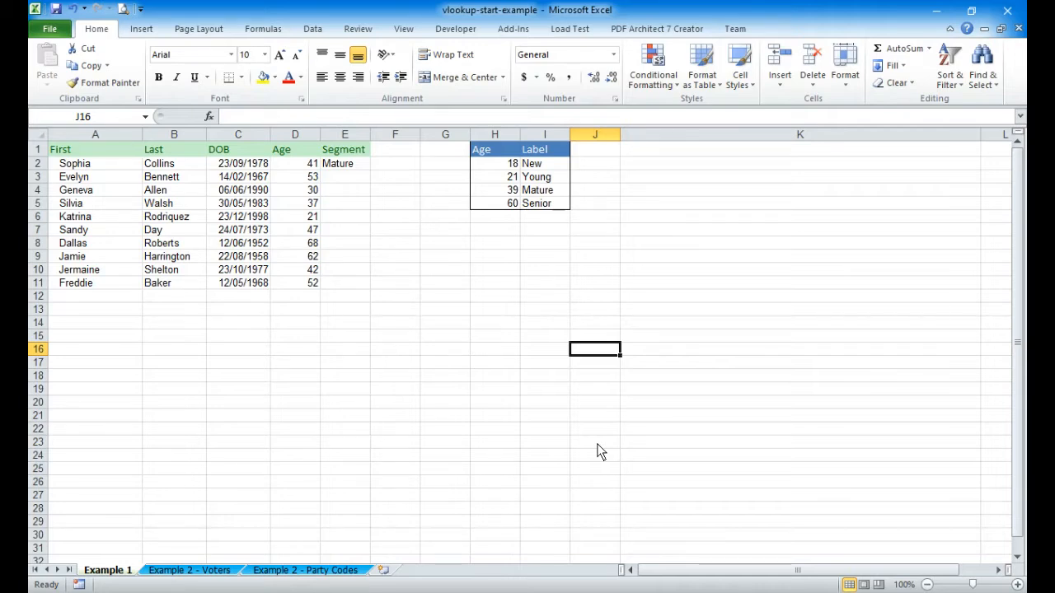
key("Left")
key("Left")
key("Left")
key("Left")
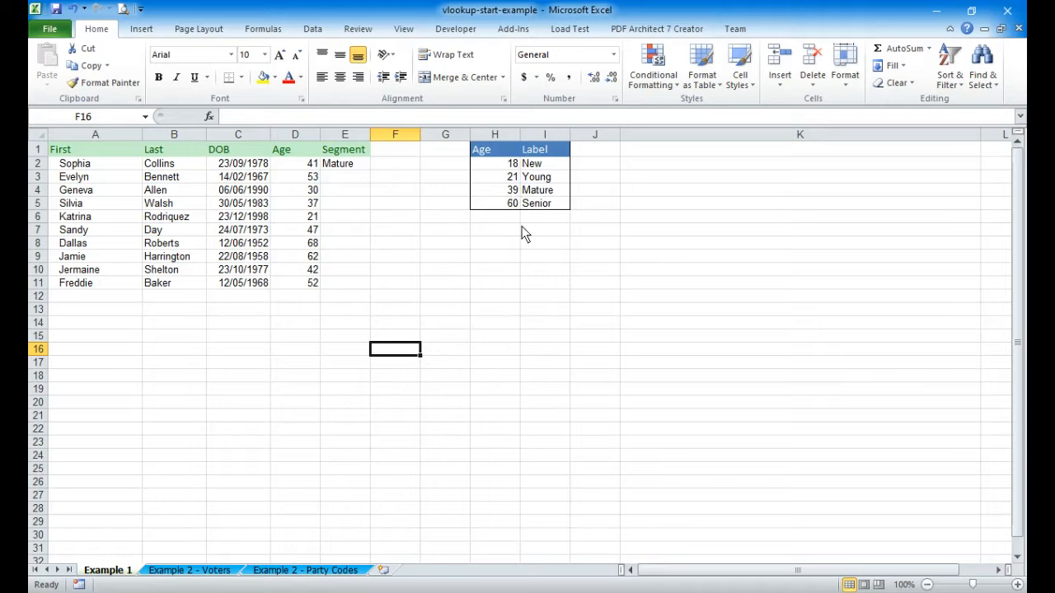
key("Down")
key("Left")
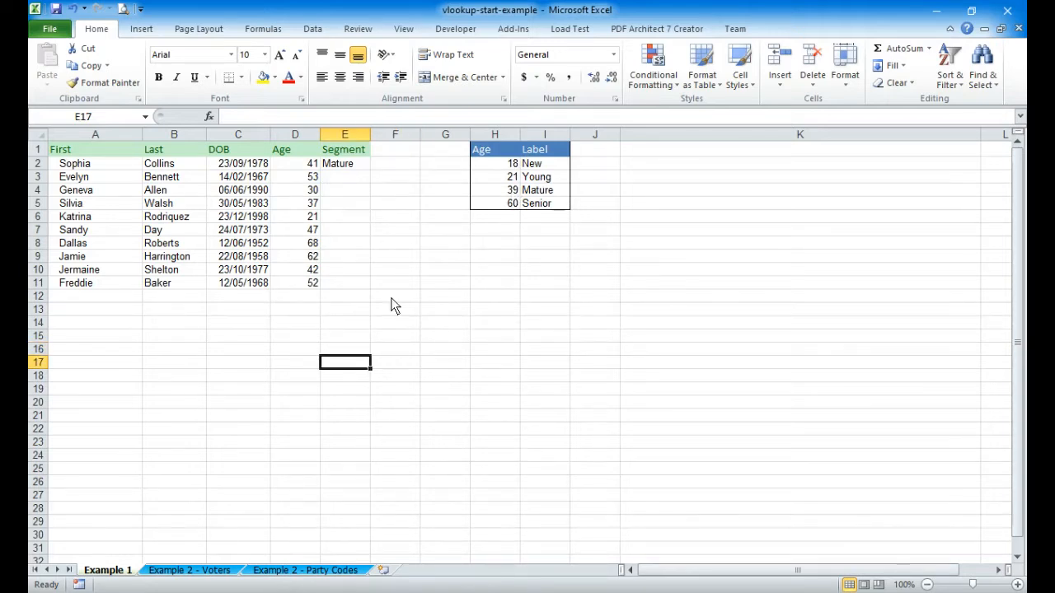
Examine the age formula in D2 and each function argument of the VLOOKUP formula in E2
left_click(310, 167)
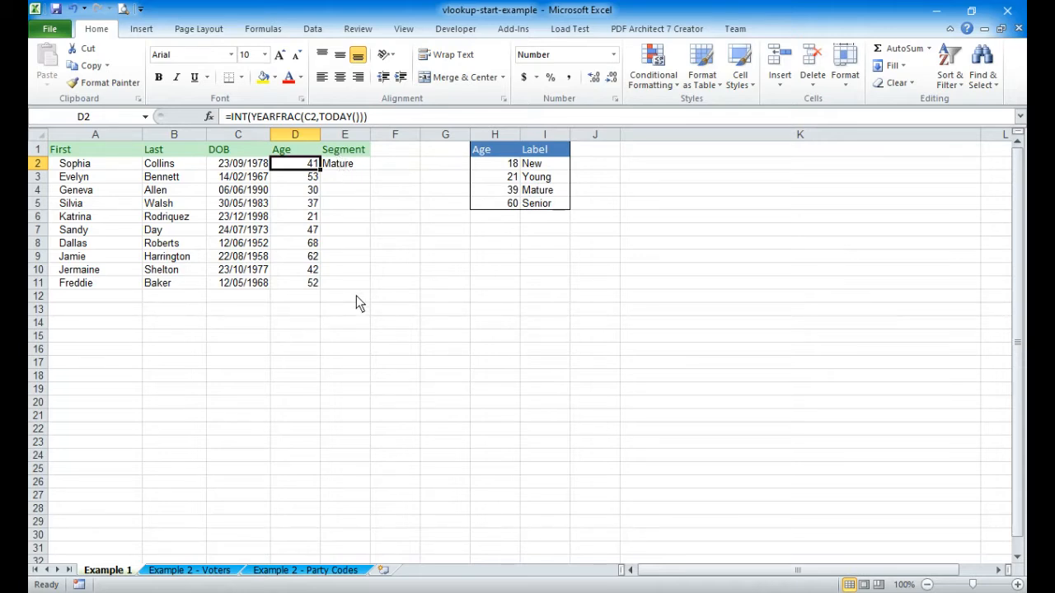
left_click(345, 163)
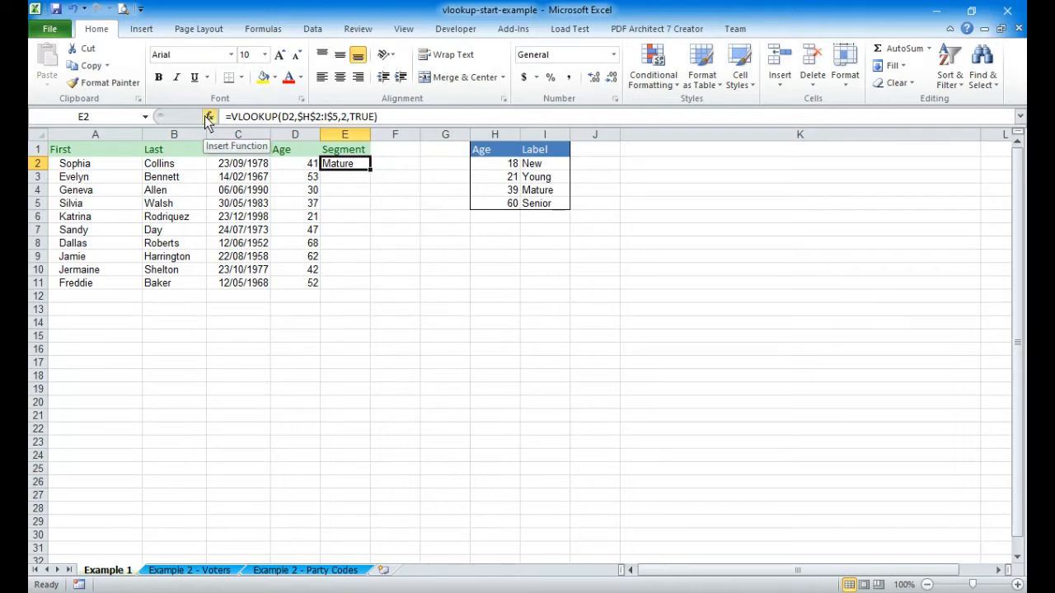
left_click(207, 118)
left_click_drag(746, 233, 603, 233)
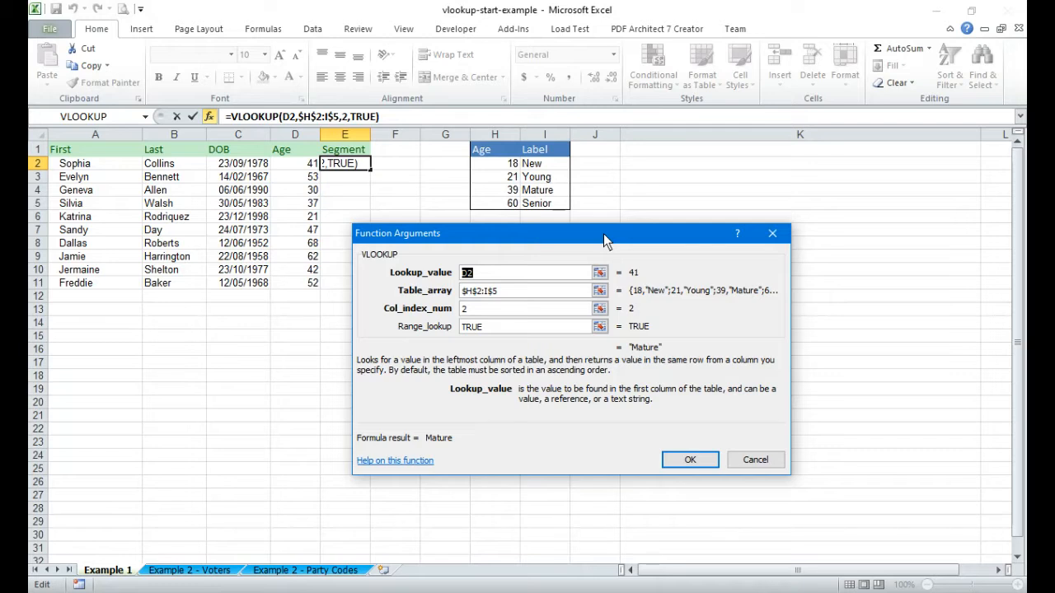
left_click(501, 272)
left_click(535, 293)
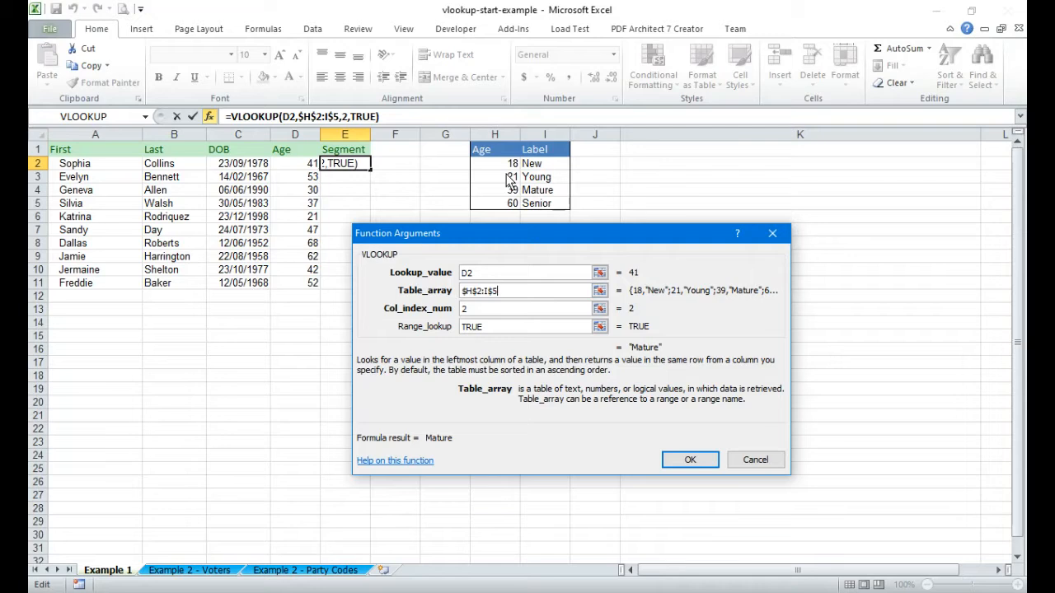
left_click(482, 314)
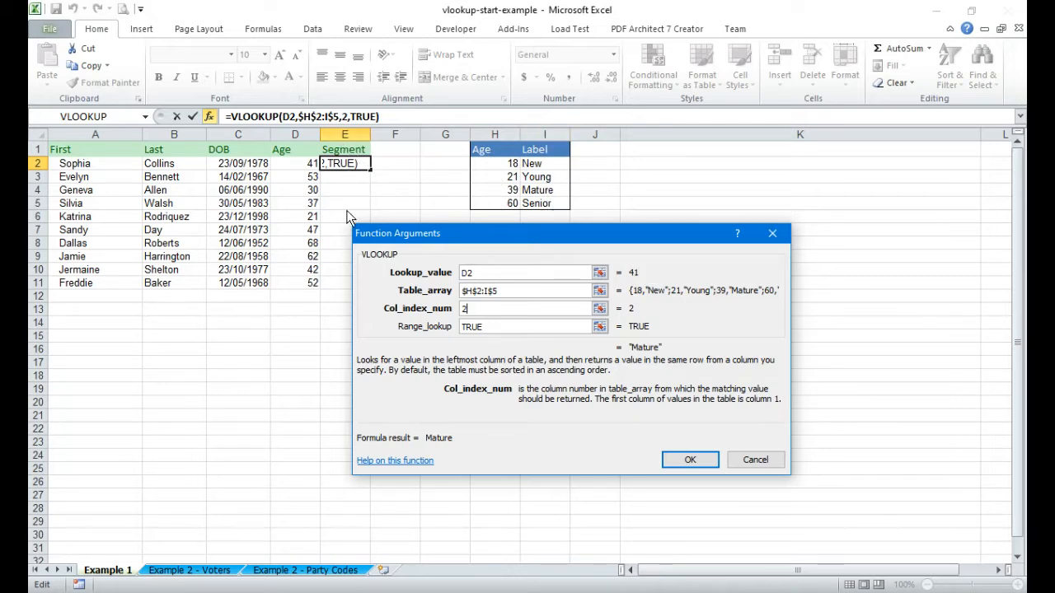
left_click(492, 330)
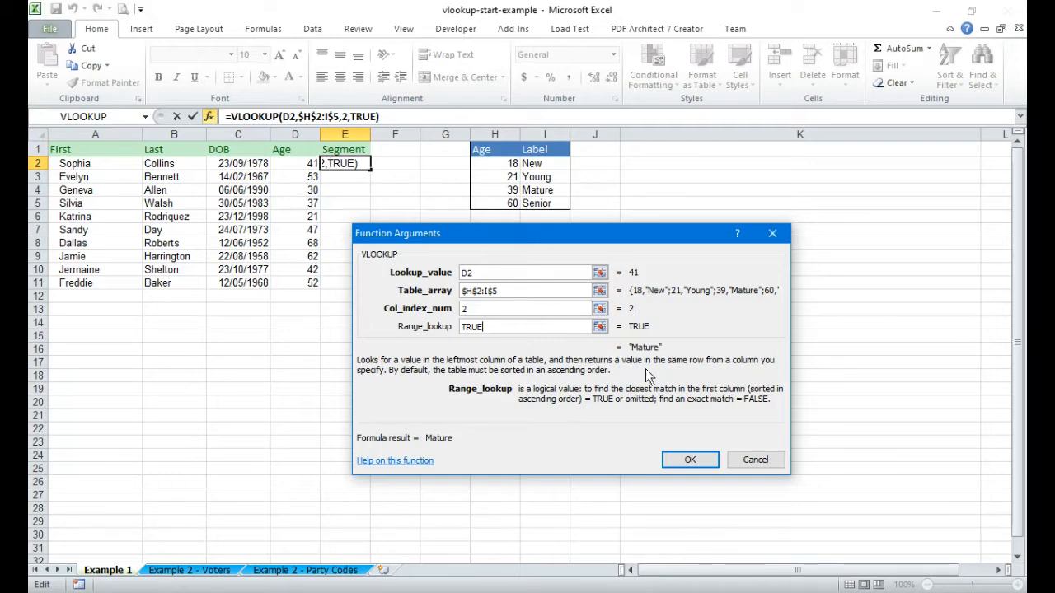
left_click(764, 456)
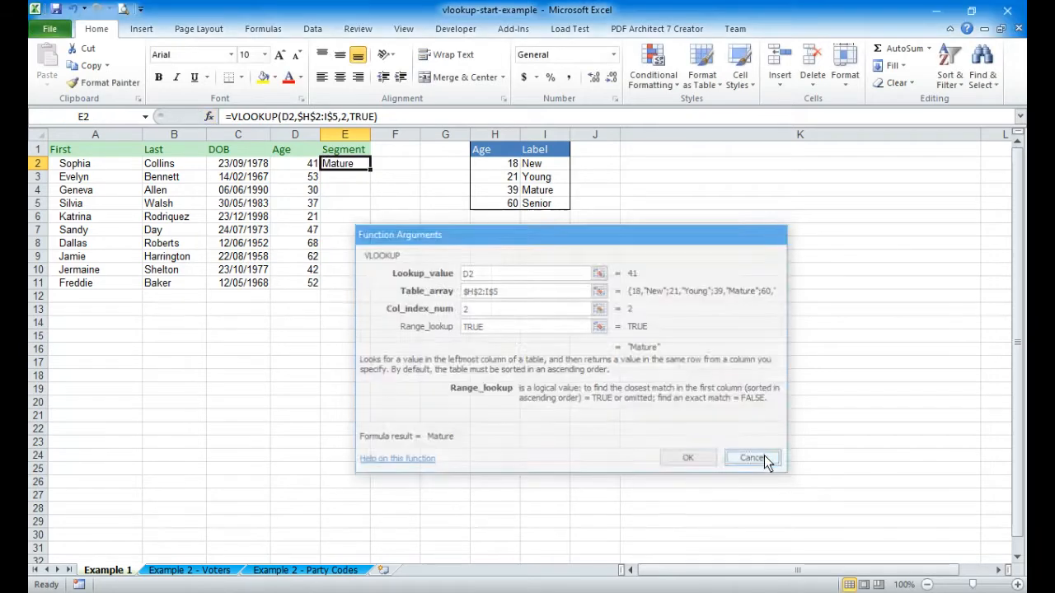
Enter a VLOOKUP formula in E3 with lookup value D3, table array H1:I5, column index 2 and an empty range lookup argument
left_click(343, 182)
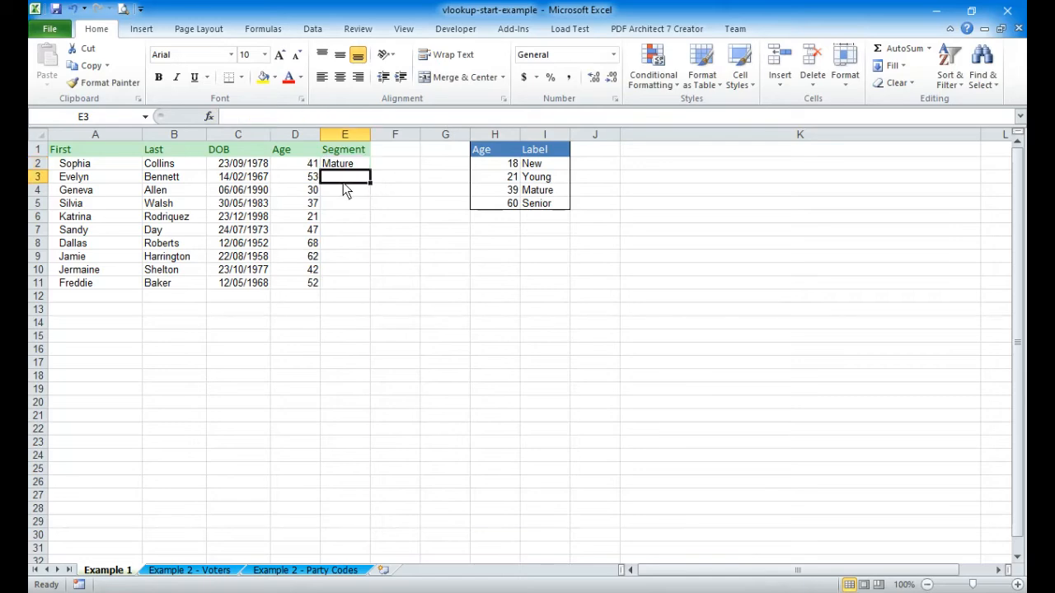
type("=")
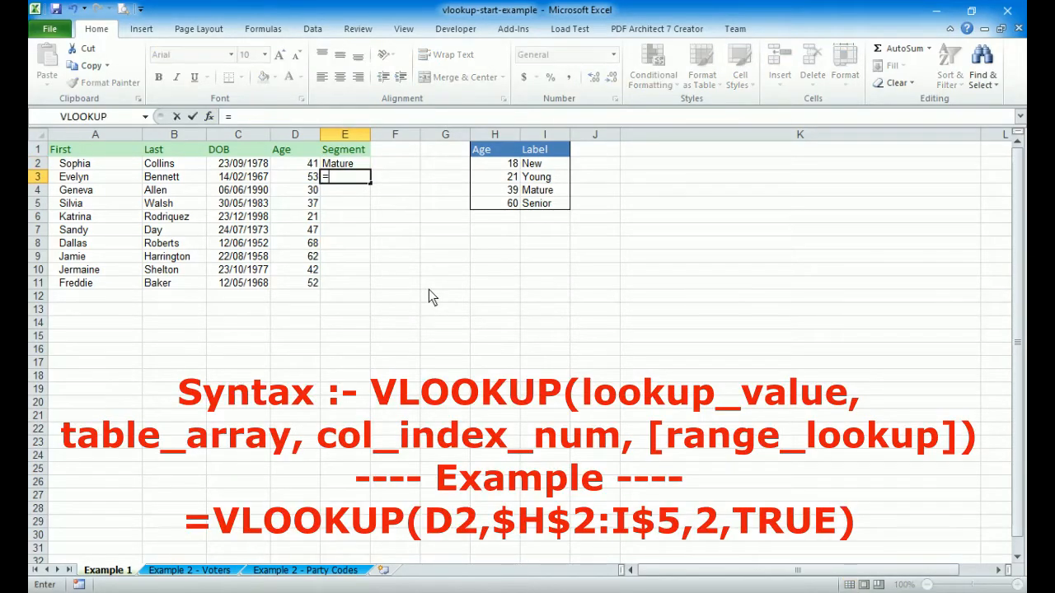
type("vloo")
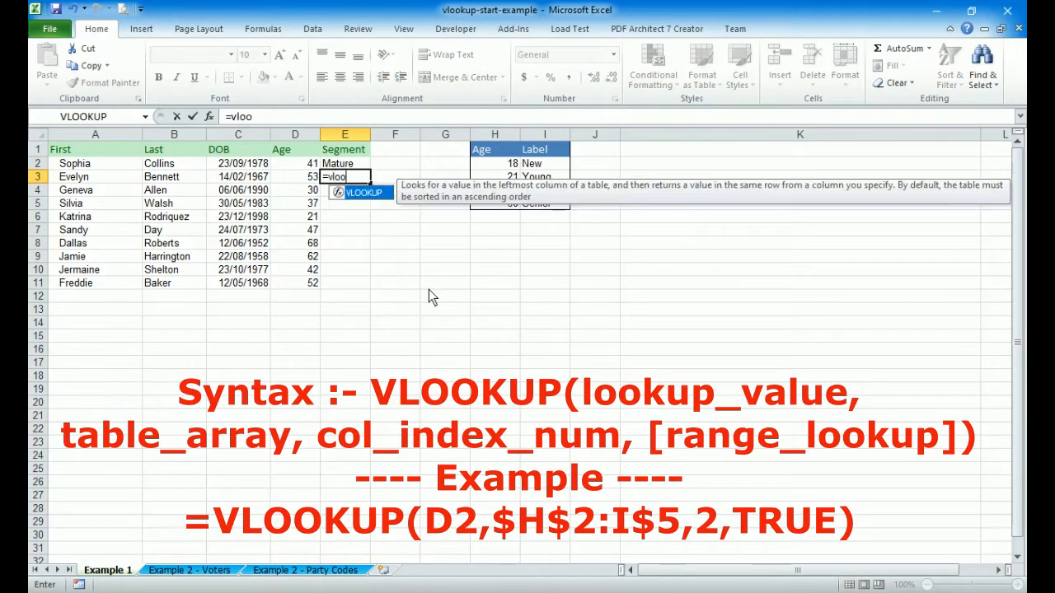
type("kup(")
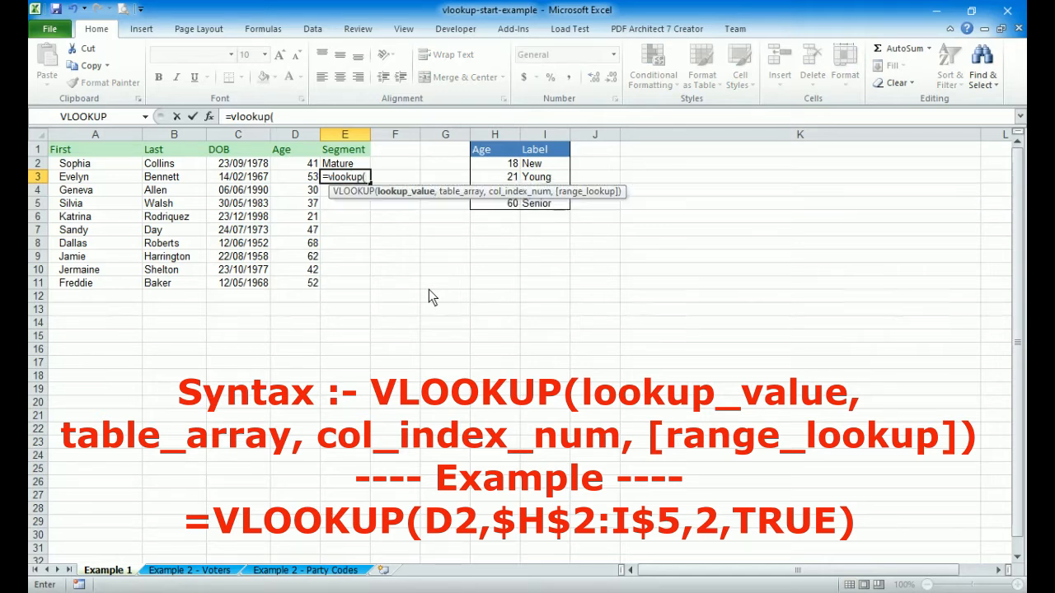
left_click(305, 179)
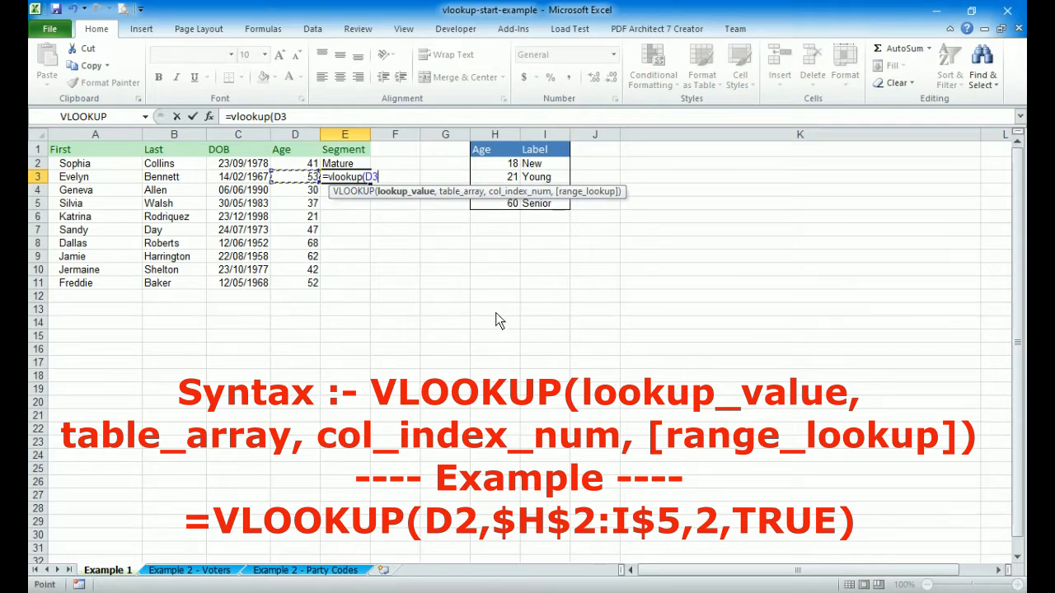
type(",")
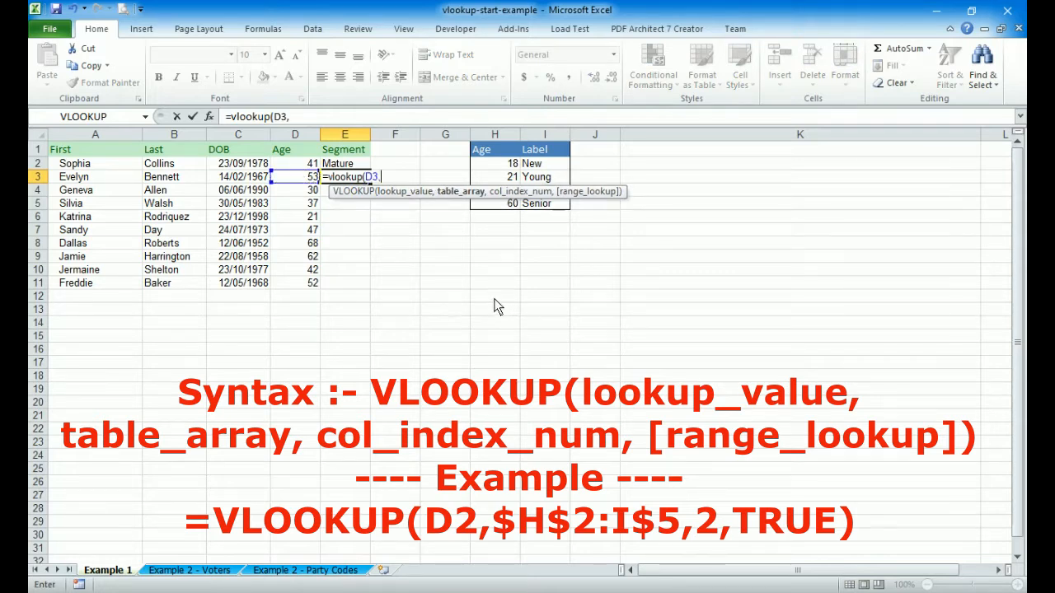
left_click_drag(489, 153, 554, 203)
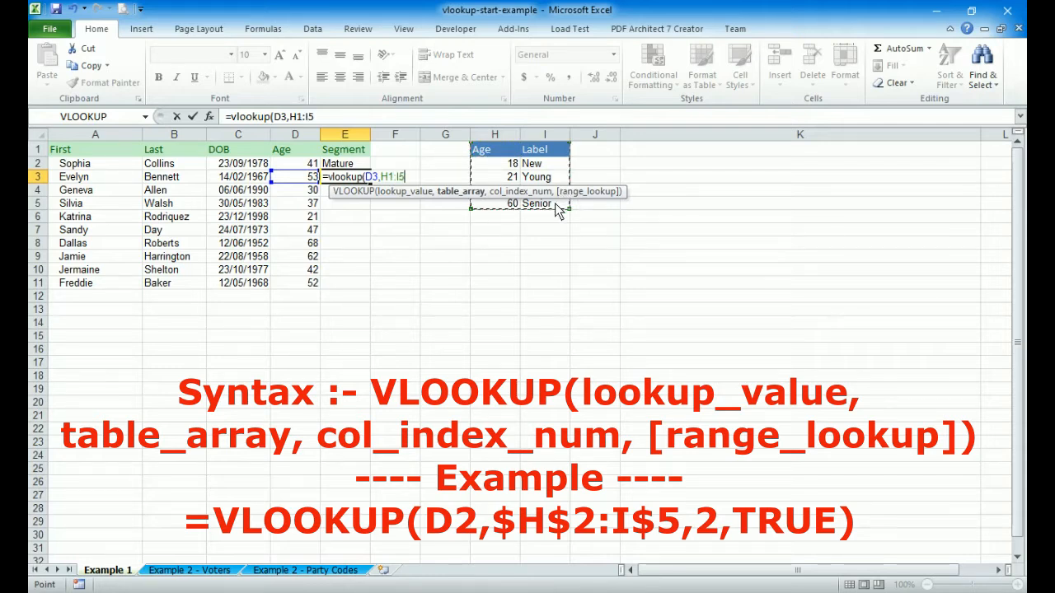
type(",")
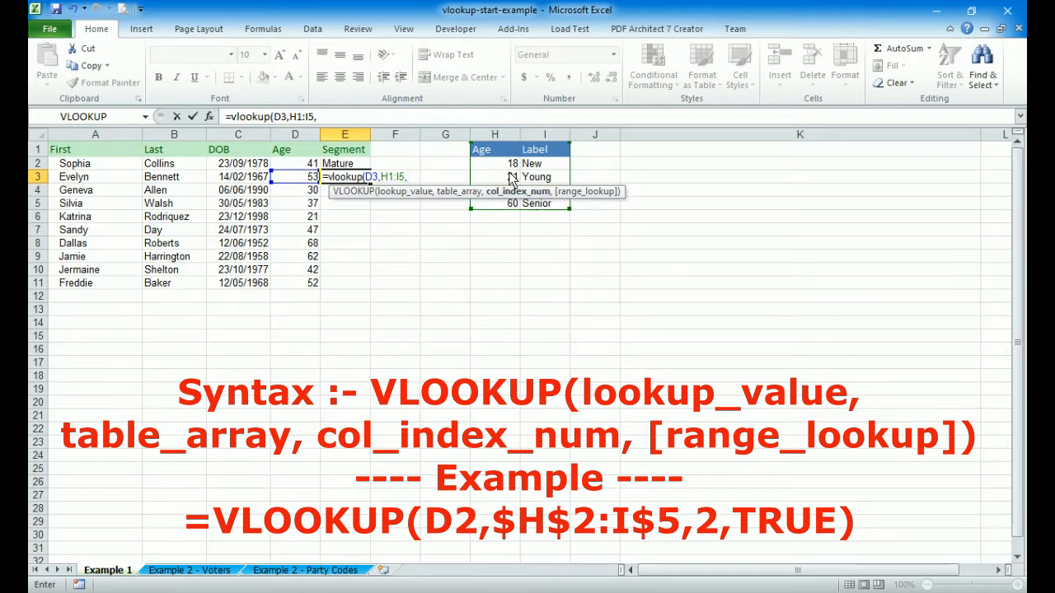
type("2,")
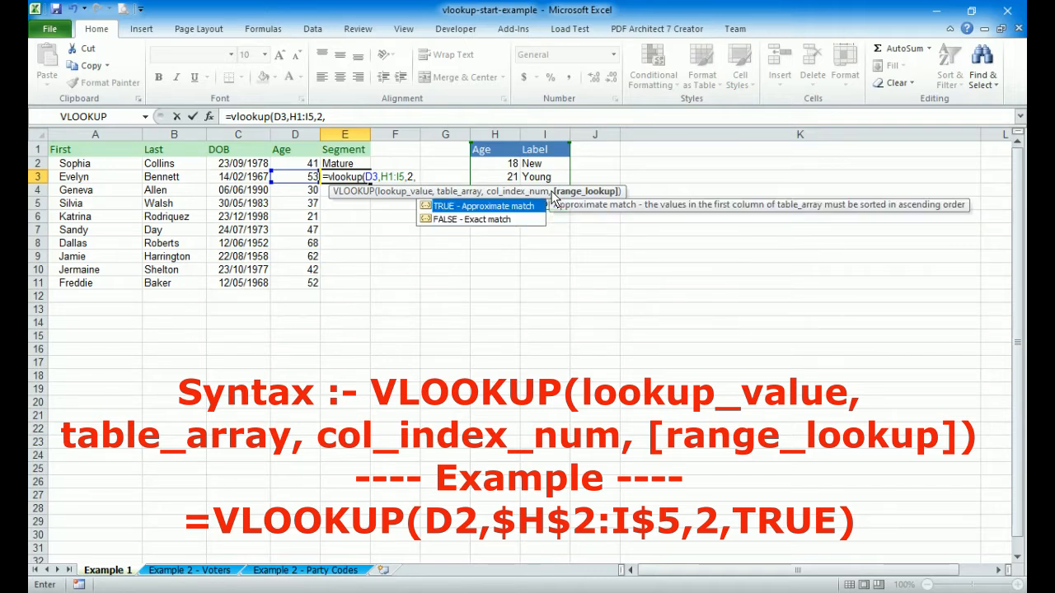
key("Return")
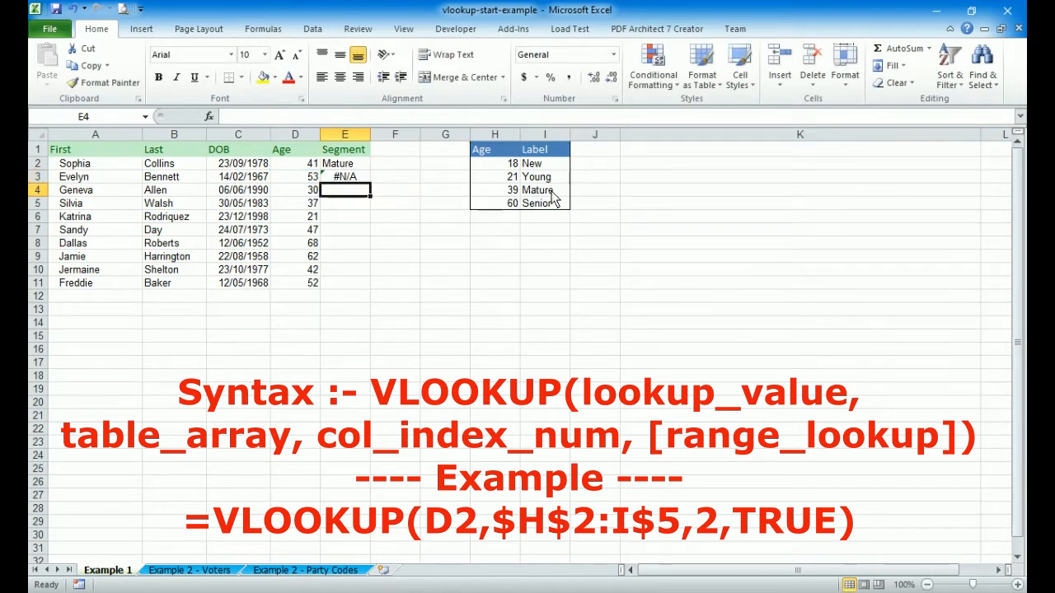
Complete the VLOOKUP formula in E3 by setting its range lookup argument to TRUE
key("Up")
key("F2")
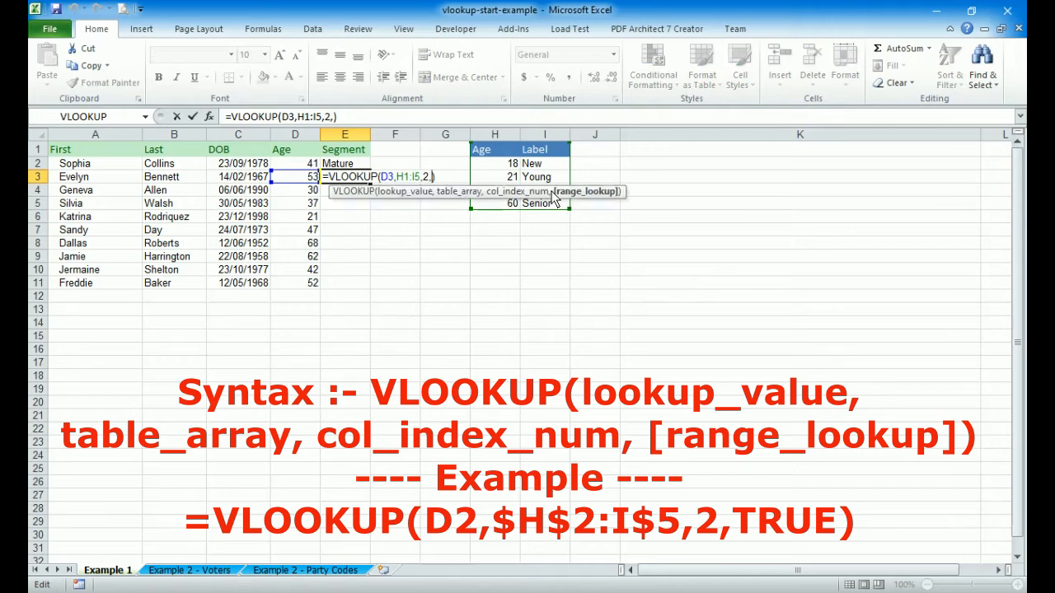
type("tu")
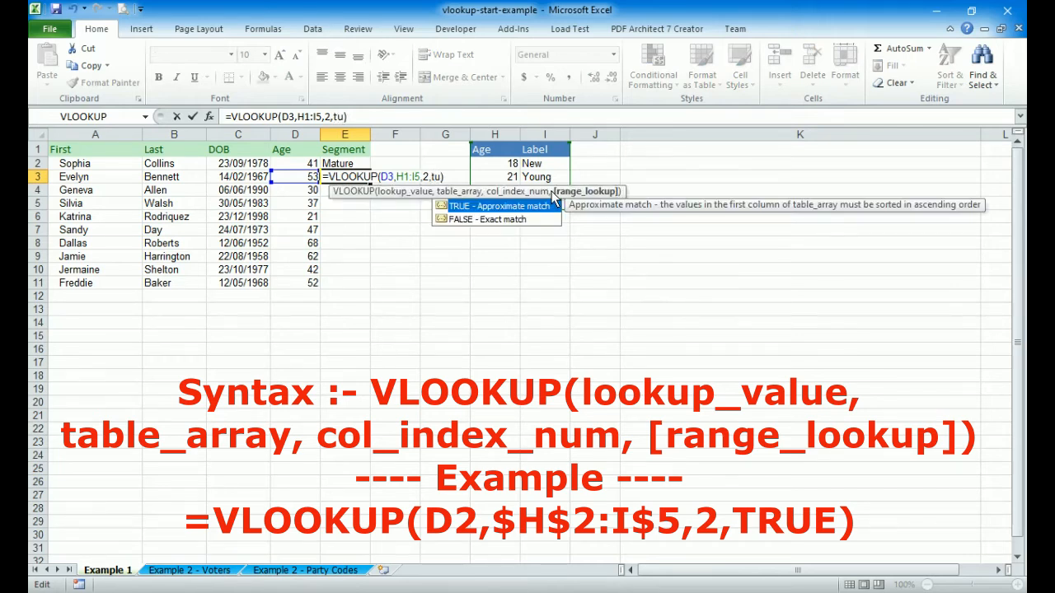
key("BackSpace")
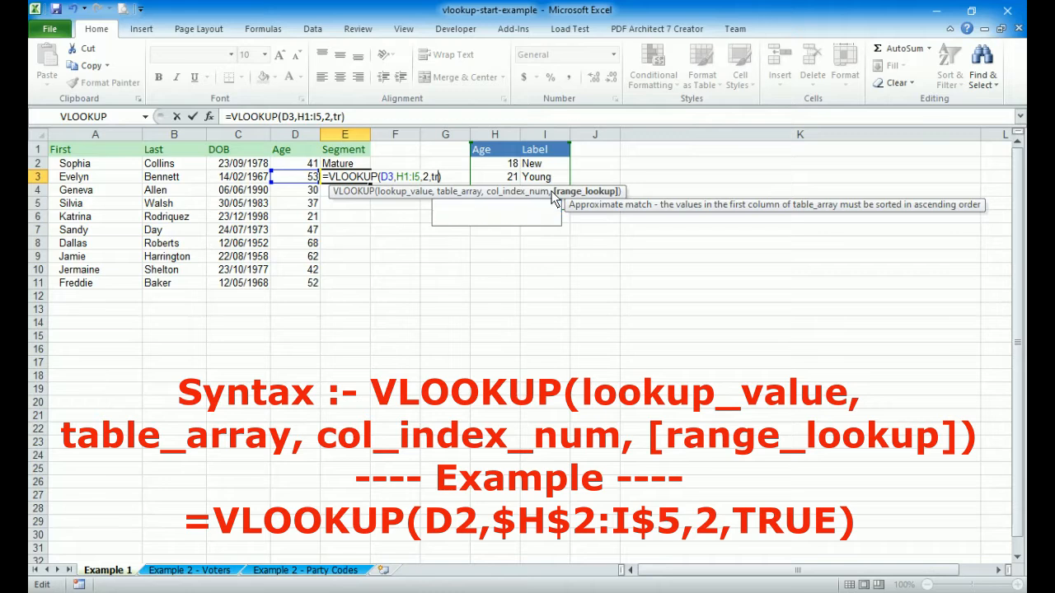
type("rue")
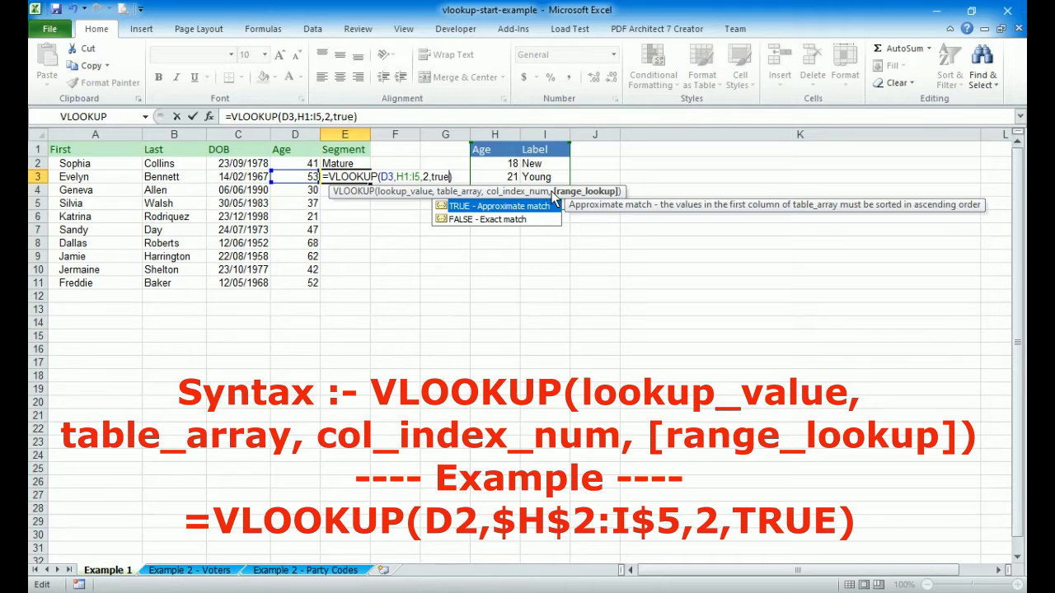
key("Return")
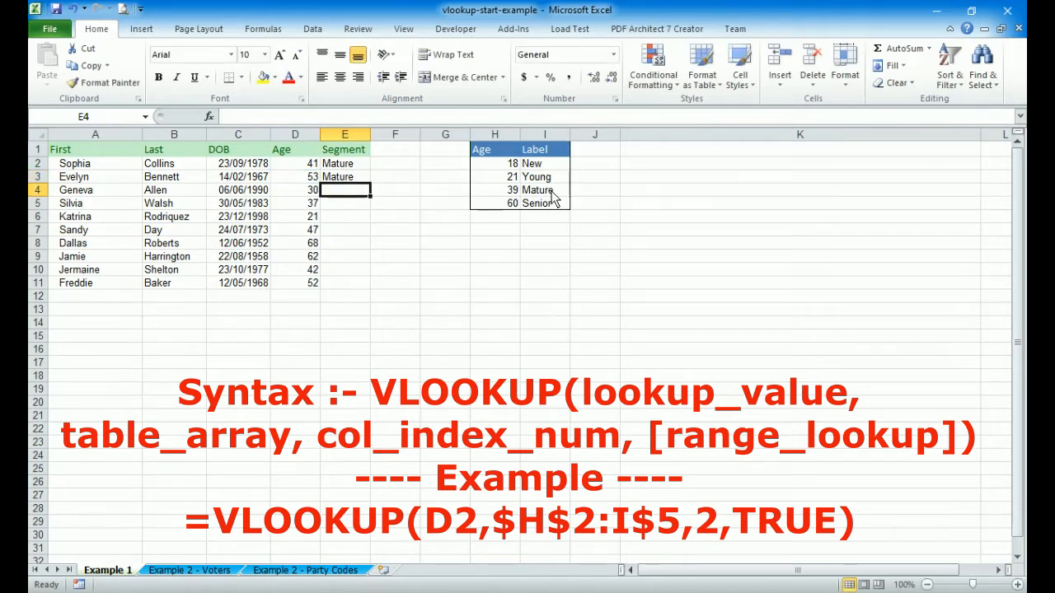
Copy the VLOOKUP formula from E3 into E4
key("Up")
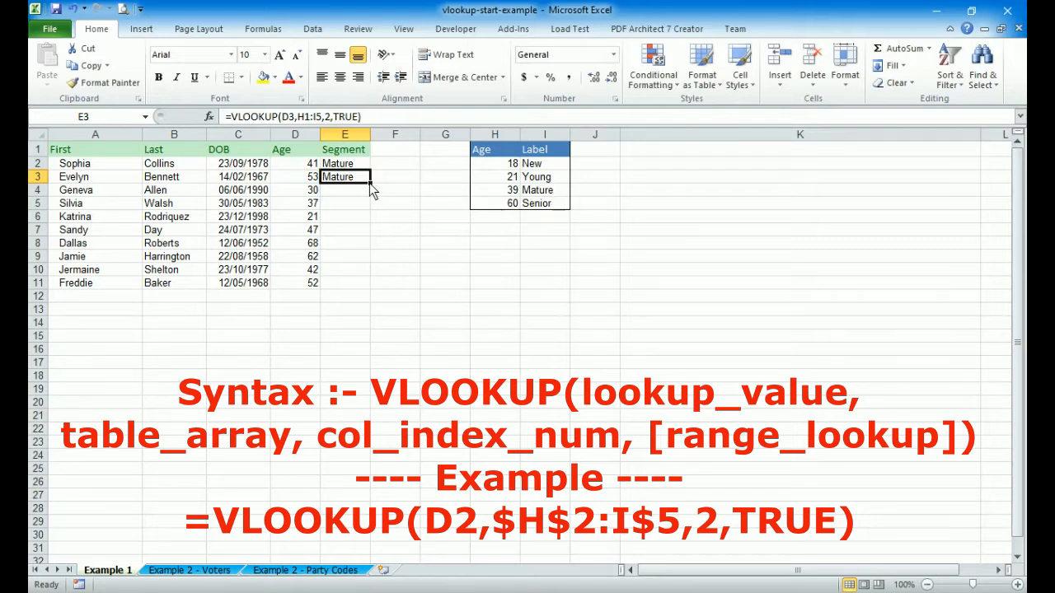
key("ctrl+c")
key("Down")
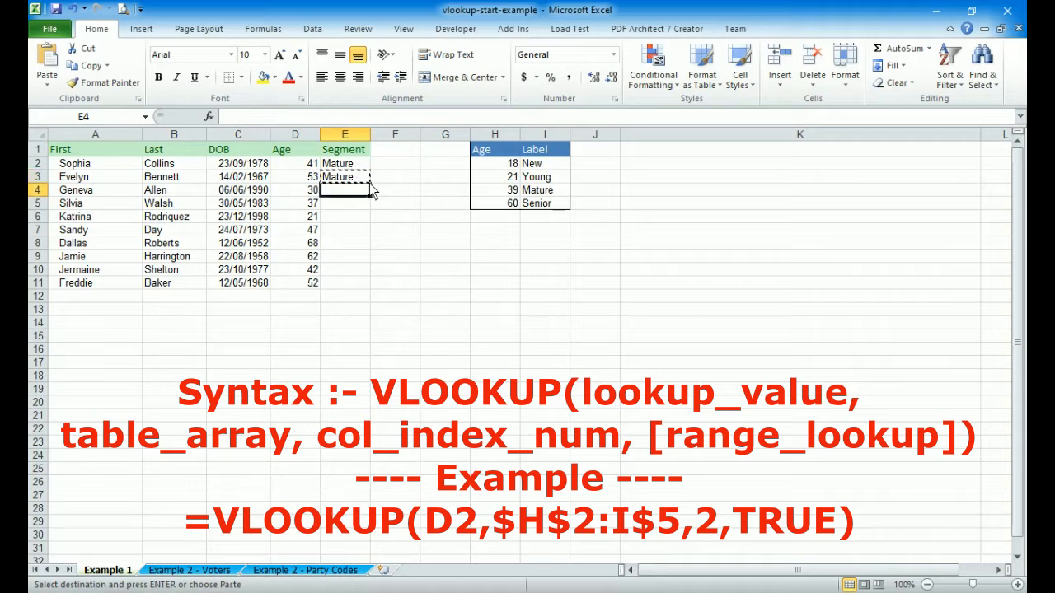
key("ctrl+v")
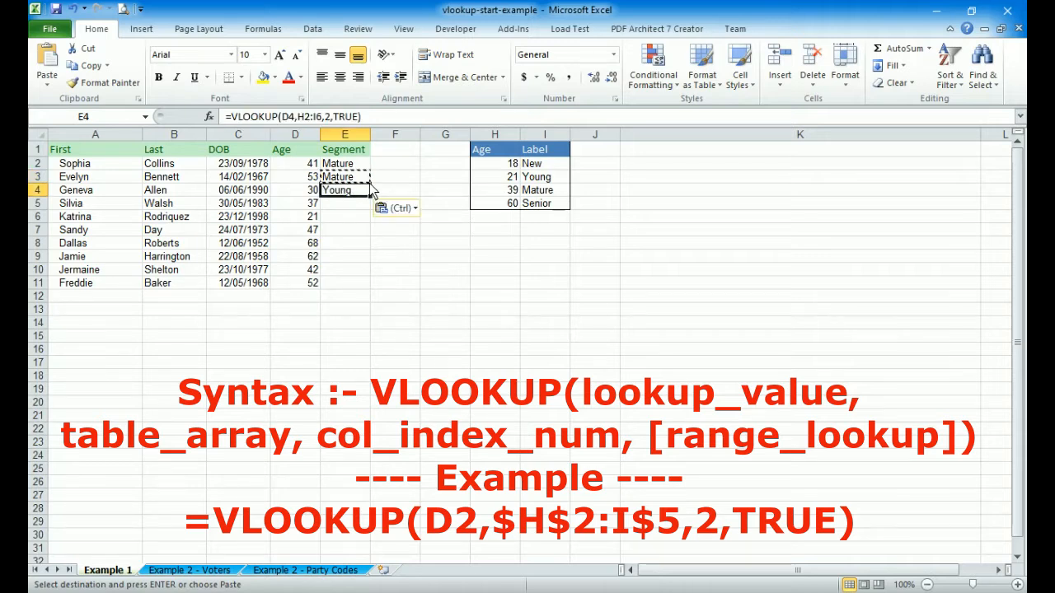
key("Escape")
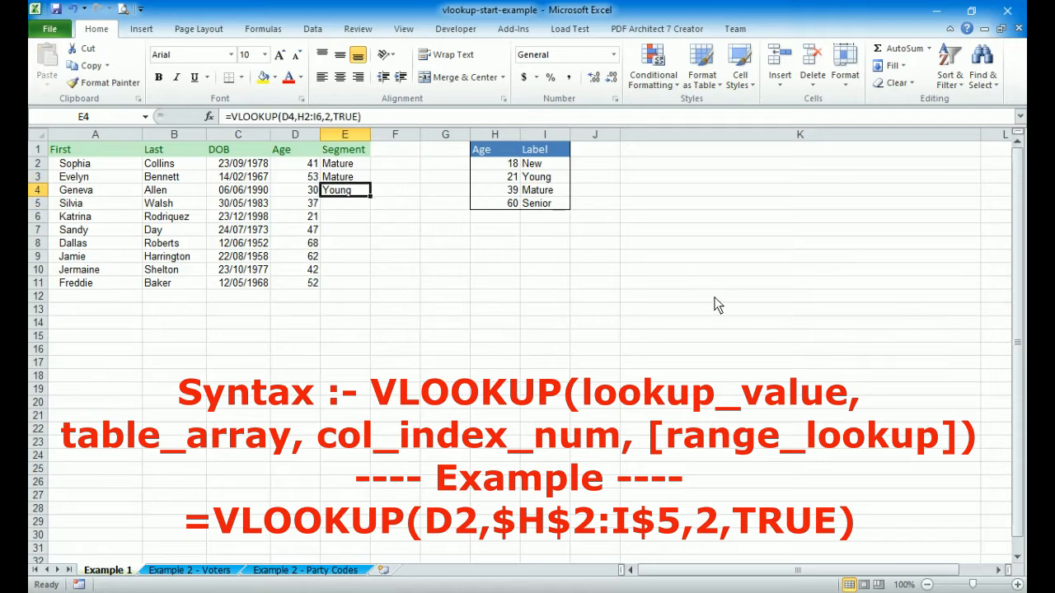
Check the cell references in the copied formula in E4, and clear that cell
key("F2")
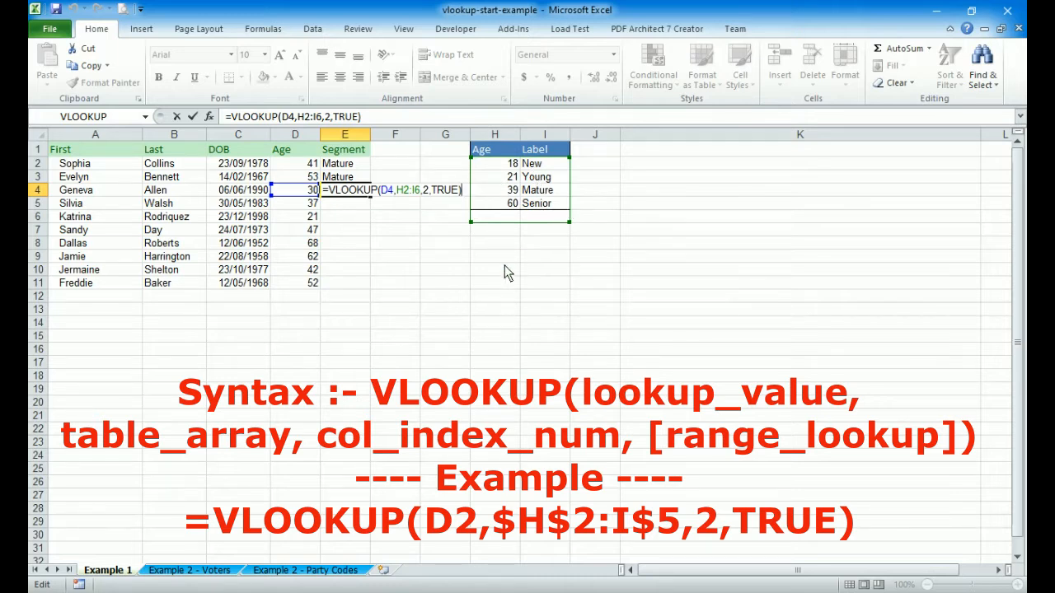
key("ctrl+Return")
key("Up")
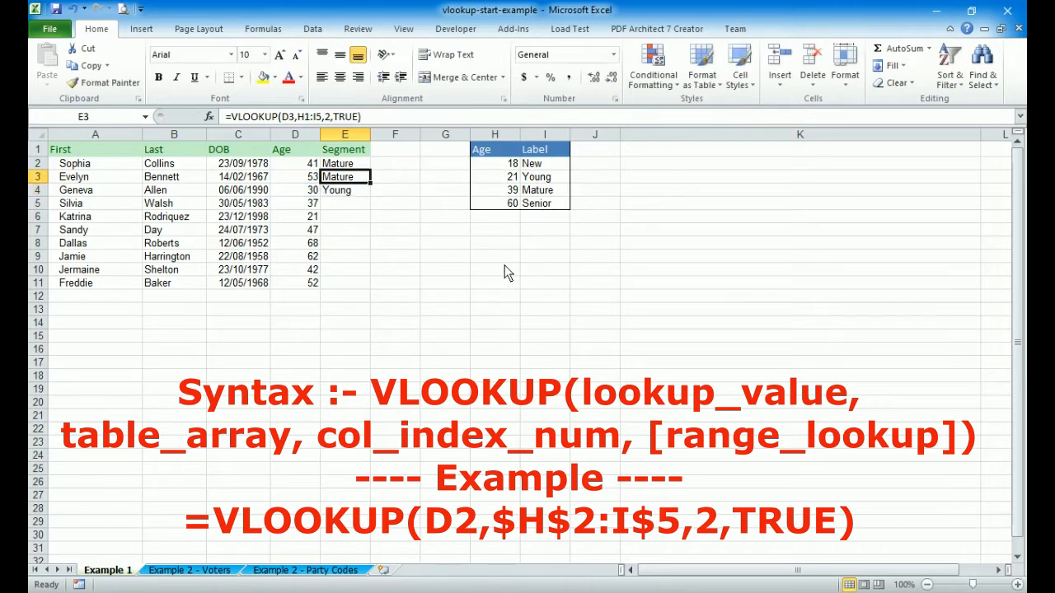
key("Down")
key("Delete")
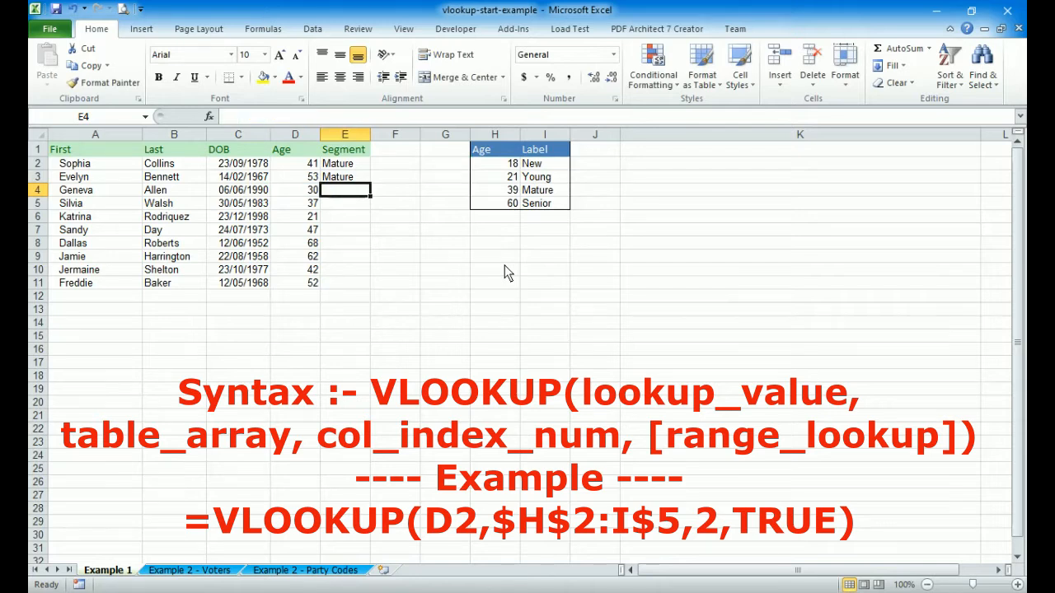
Make the table array in E3's VLOOKUP formula absolute, as $H$1:$I$5
key("Up")
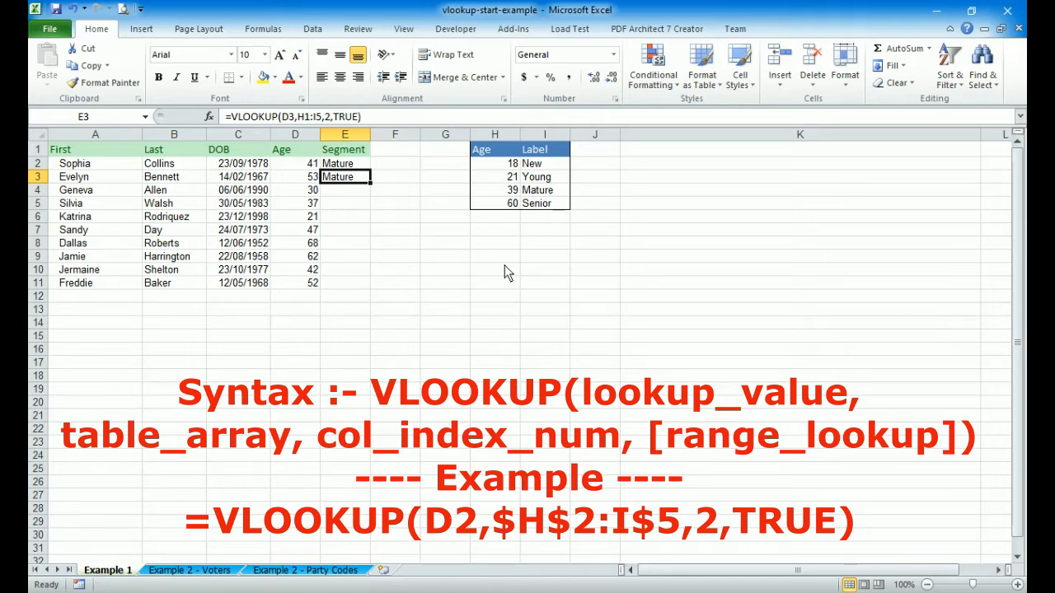
key("F2")
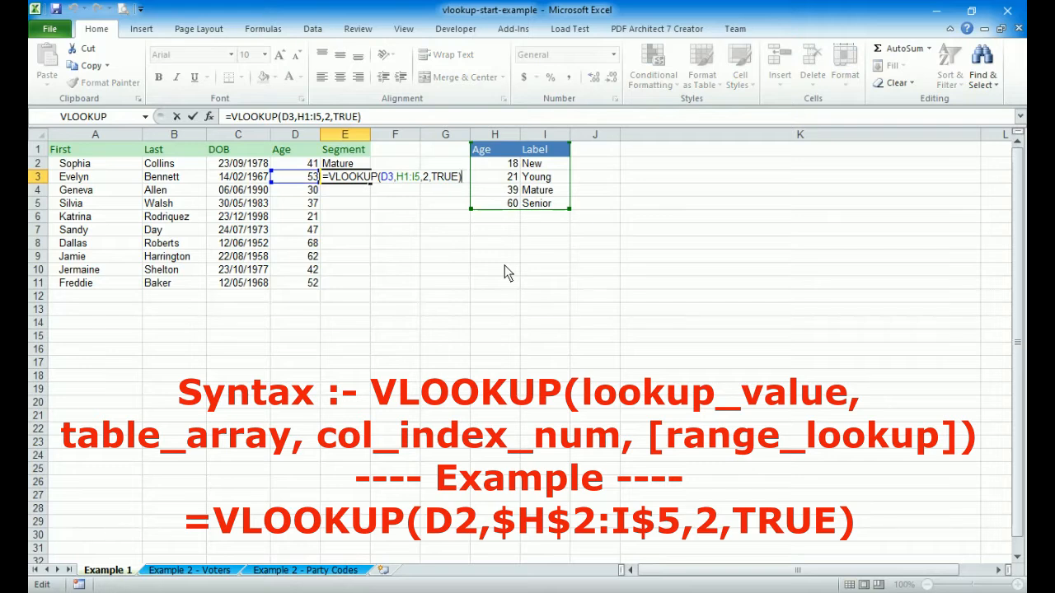
key("Left")
key("Left")
key("Left")
key("Left")
key("Left")
key("Left")
key("Left")
key("Left")
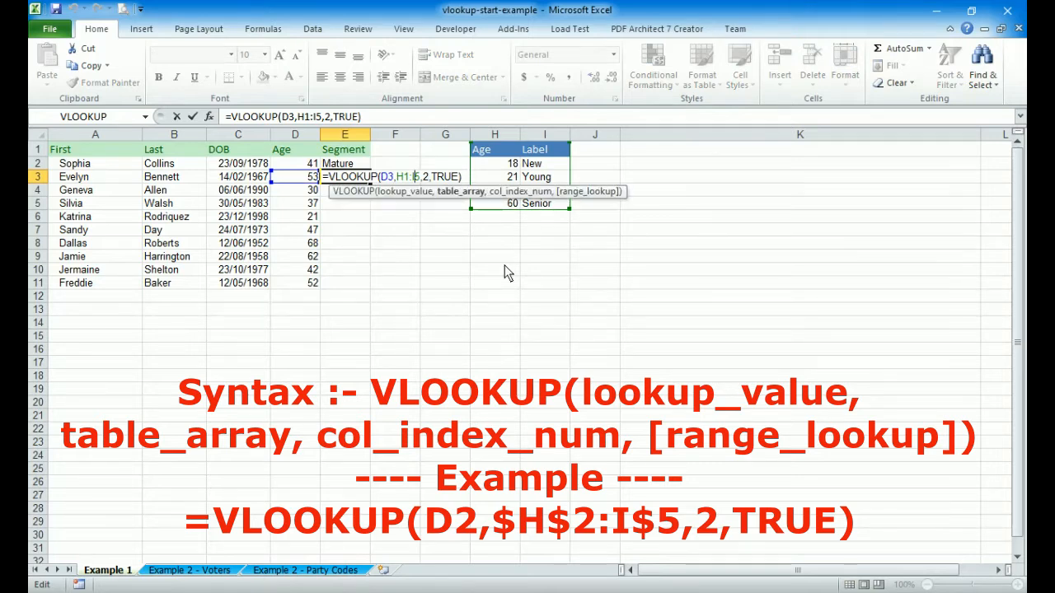
key("shift+Left")
key("shift+Left")
key("shift+Left")
key("shift+Left")
key("shift+Left")
key("F4")
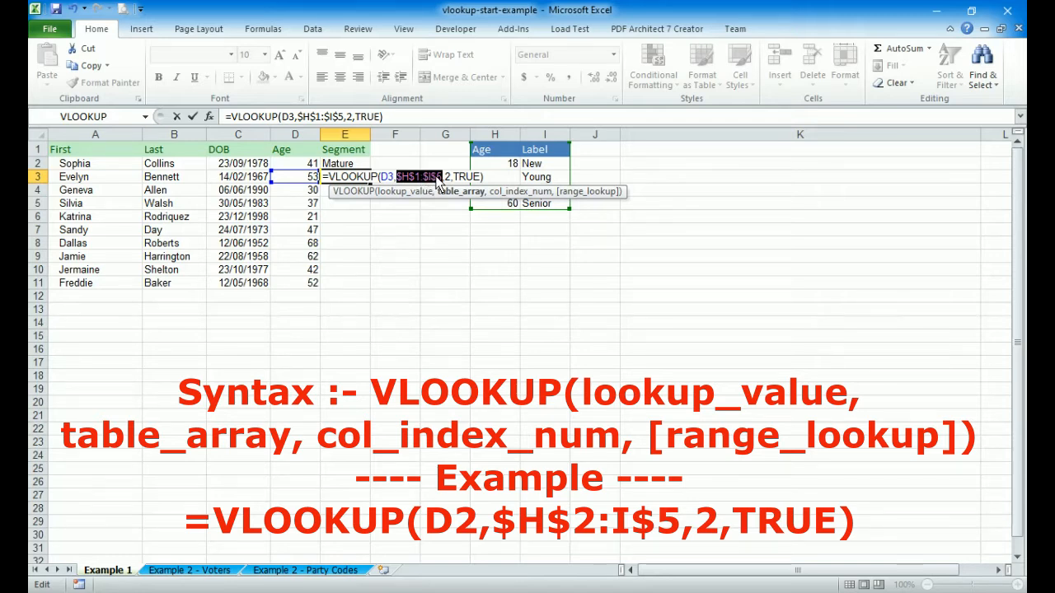
key("Return")
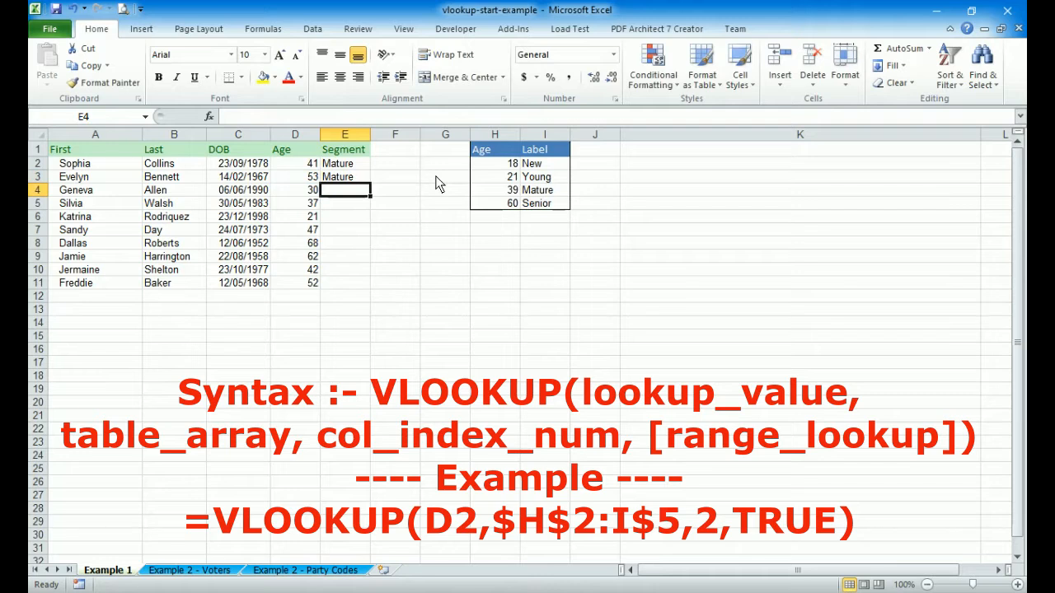
Copy the VLOOKUP formula from E3 down the Segment column through E11
key("Up")
key("ctrl+c")
key("shift+Down")
key("shift+Down")
key("shift+Down")
key("shift+Down")
key("shift+Down")
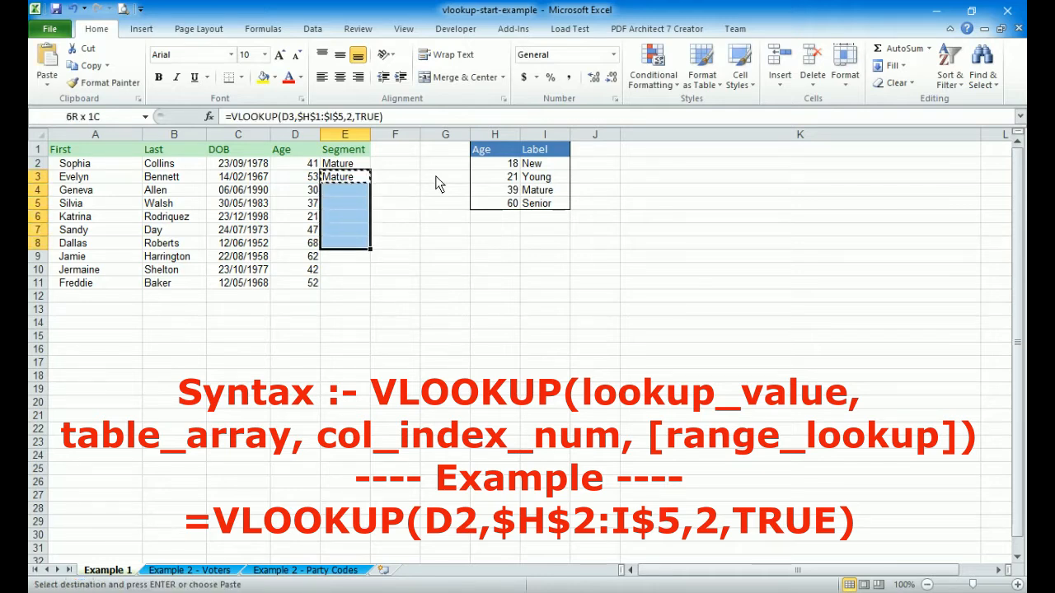
key("shift+Down")
key("shift+Down")
key("shift+Down")
key("ctrl+v")
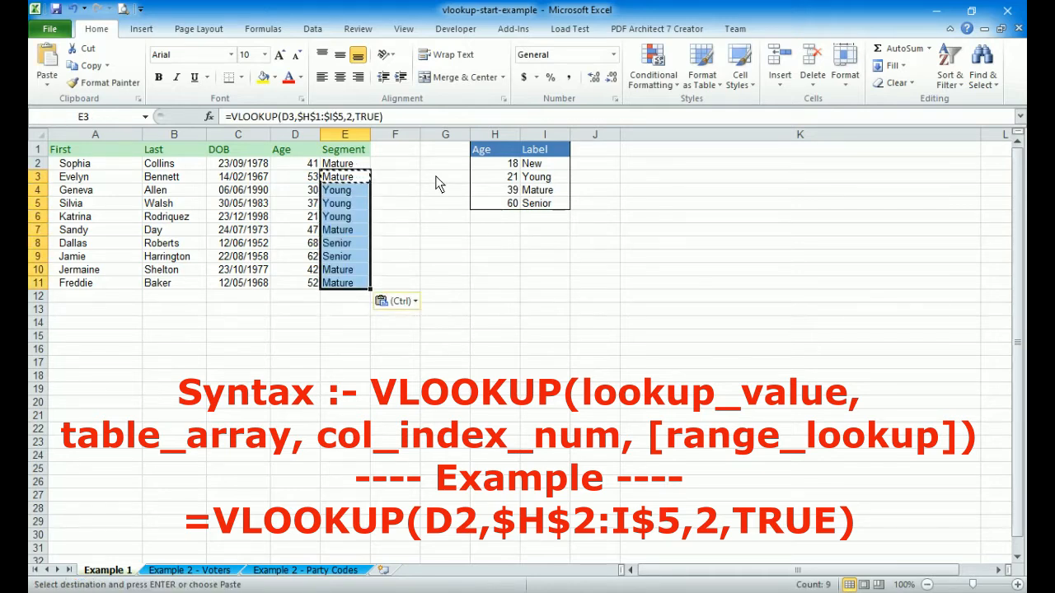
key("Escape")
Check the lookup cell and table references in the Segment formulas from E2 to E11
key("Down")
key("Down")
key("Down")
key("Down")
key("Down")
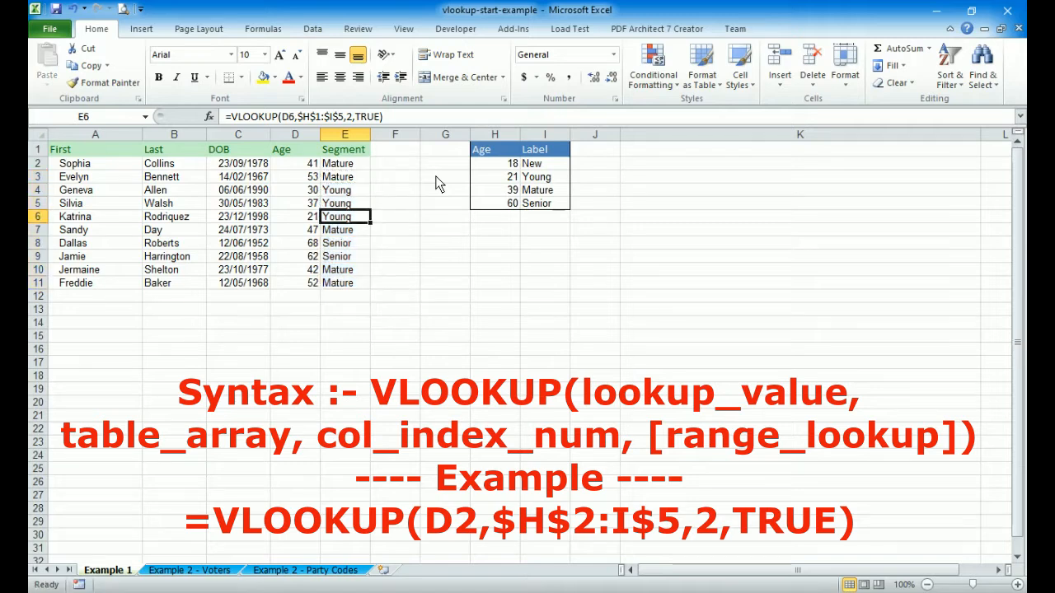
key("Down")
key("Down")
key("Down")
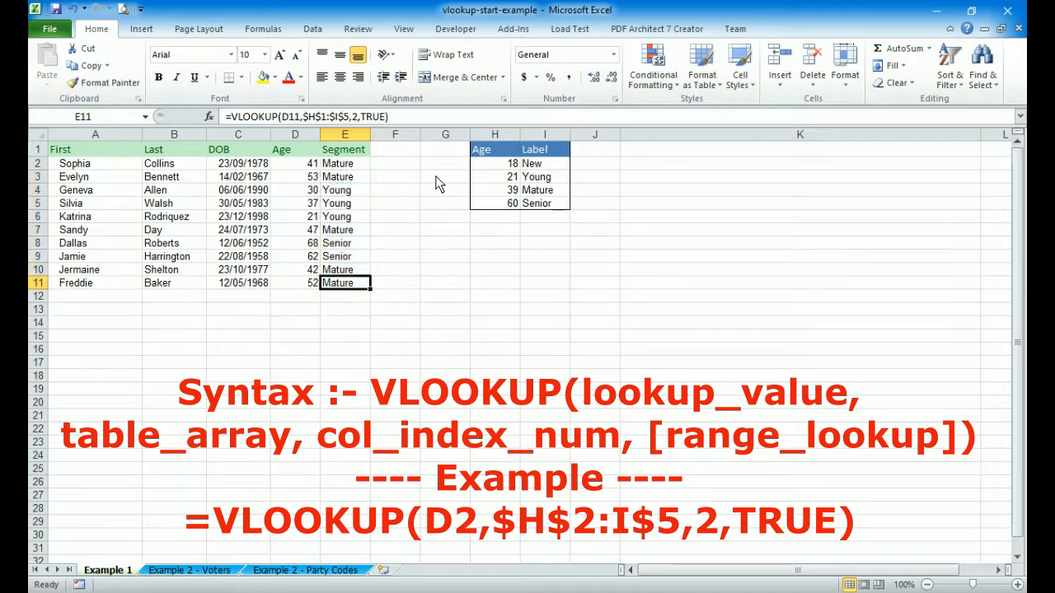
key("Up")
key("Up")
key("Up")
key("Up")
key("Up")
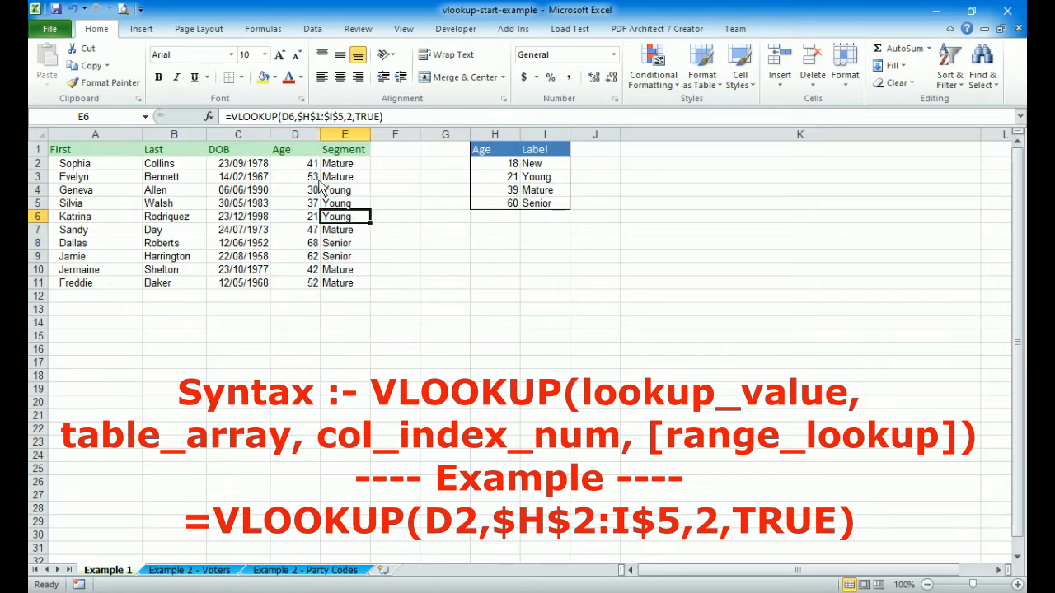
key("Up")
key("Up")
key("Up")
key("Up")
key("Down")
key("Down")
key("Down")
key("Down")
key("Down")
key("Down")
key("Down")
key("Down")
key("Down")
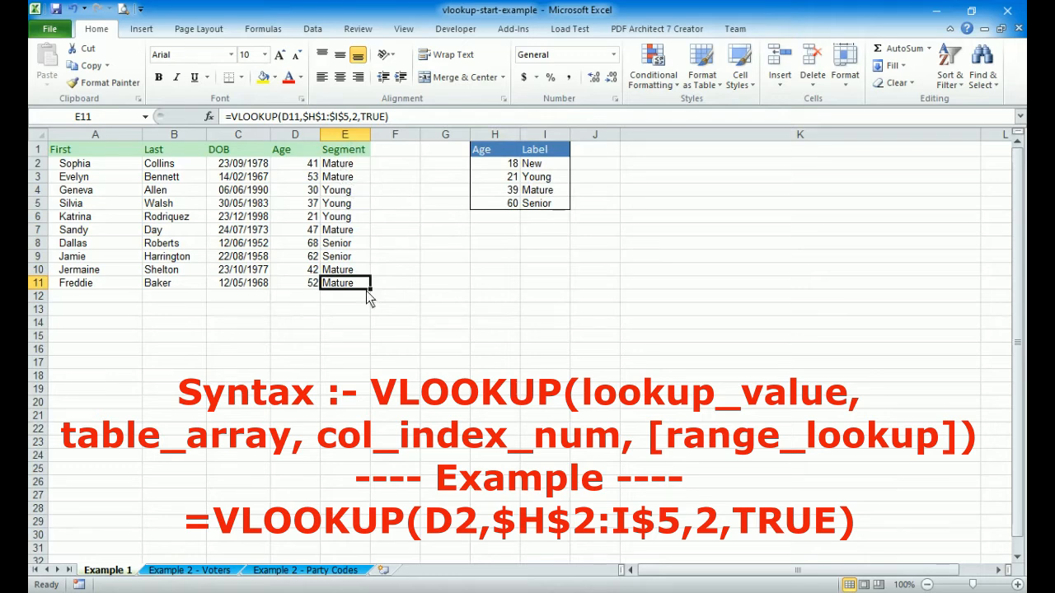
left_click(436, 351)
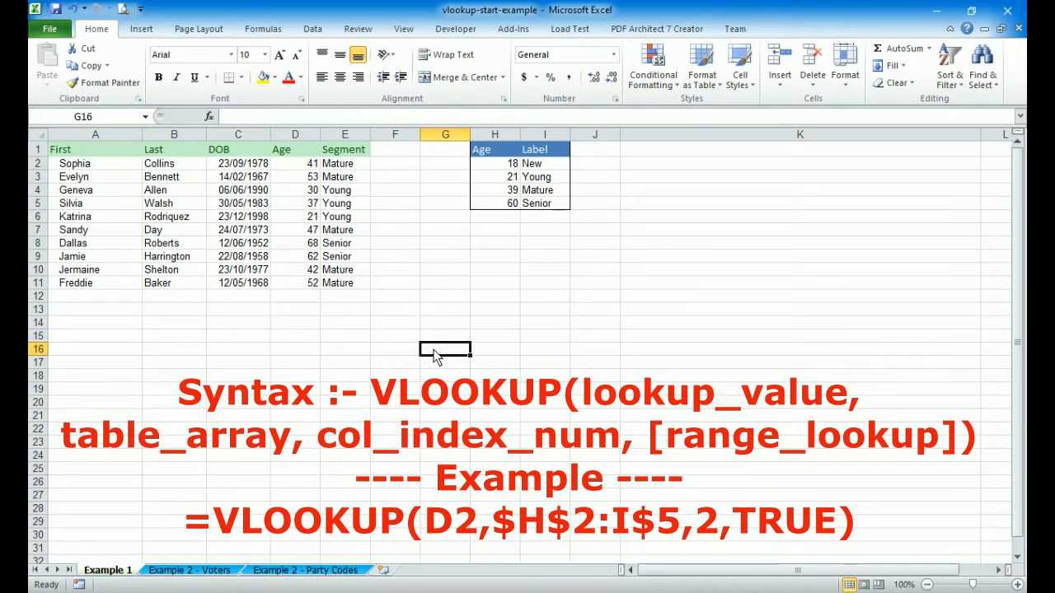
left_click(373, 345)
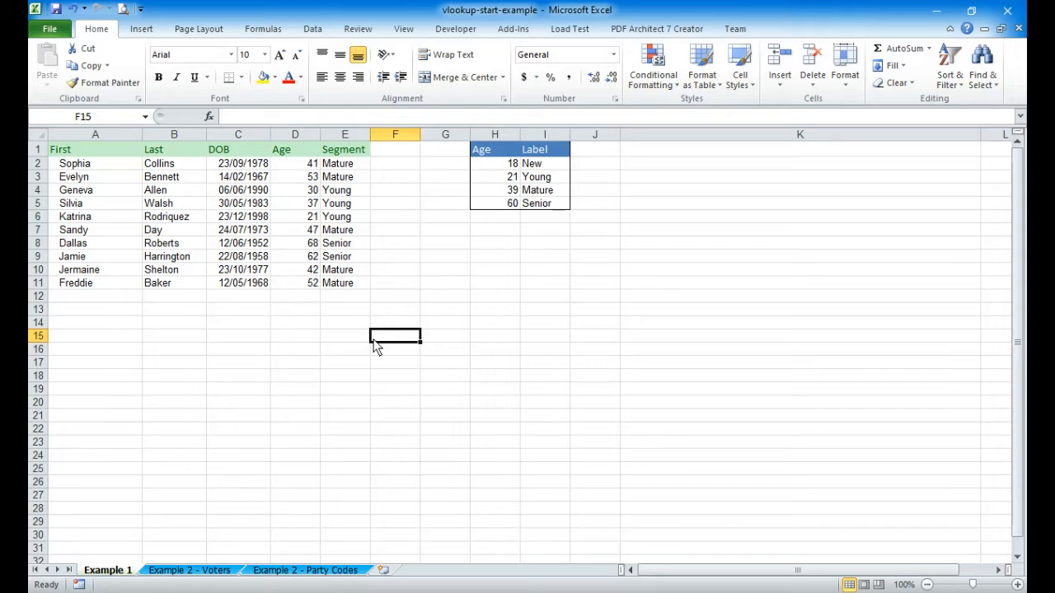
key("Up")
key("Up")
key("Up")
key("Left")
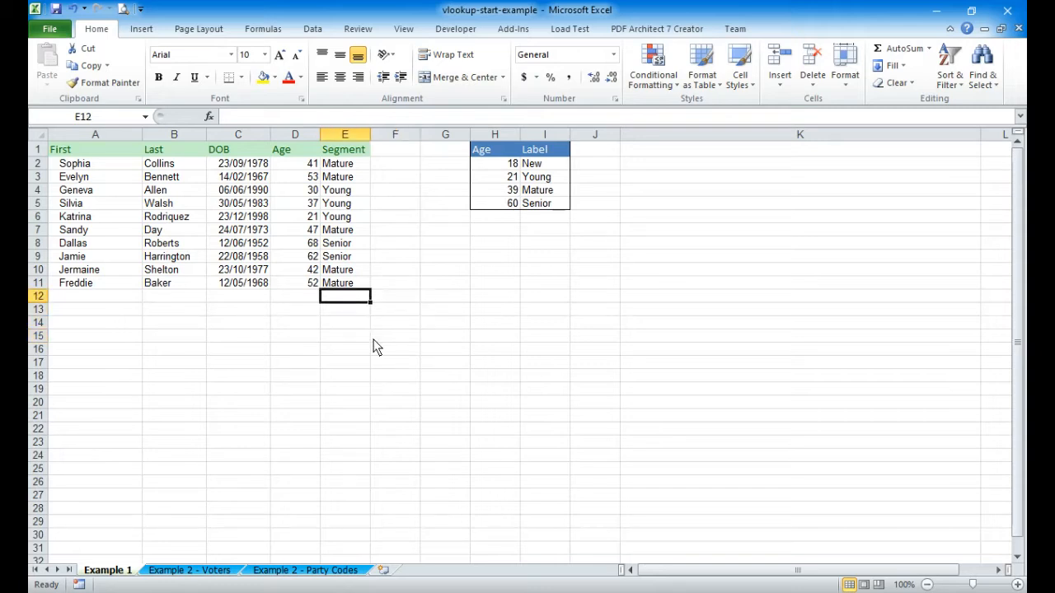
Look over the Example 2 - Voters sheet and examine the codes and names listed on the Example 2 - Party Codes sheet
left_click(186, 570)
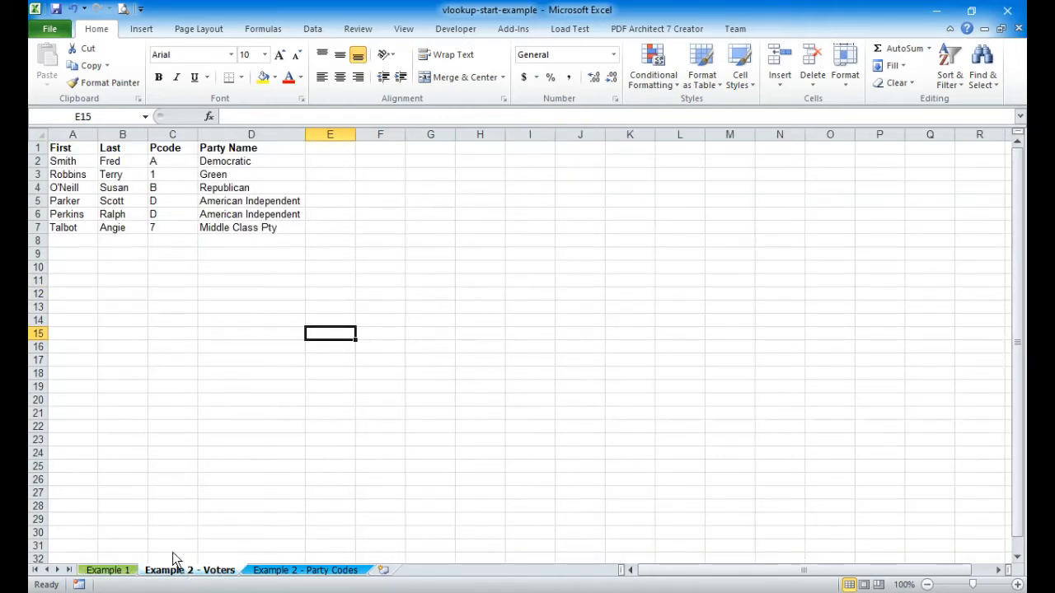
left_click(310, 571)
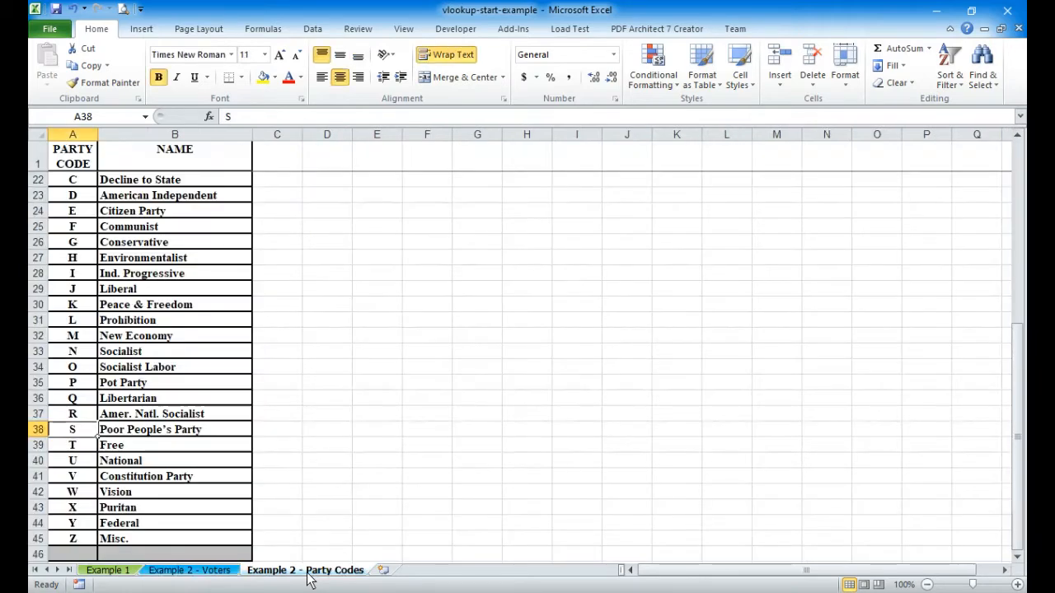
left_click(82, 183)
key("Down")
key("Down")
key("Down")
key("Down")
key("Down")
key("Down")
key("Down")
key("Down")
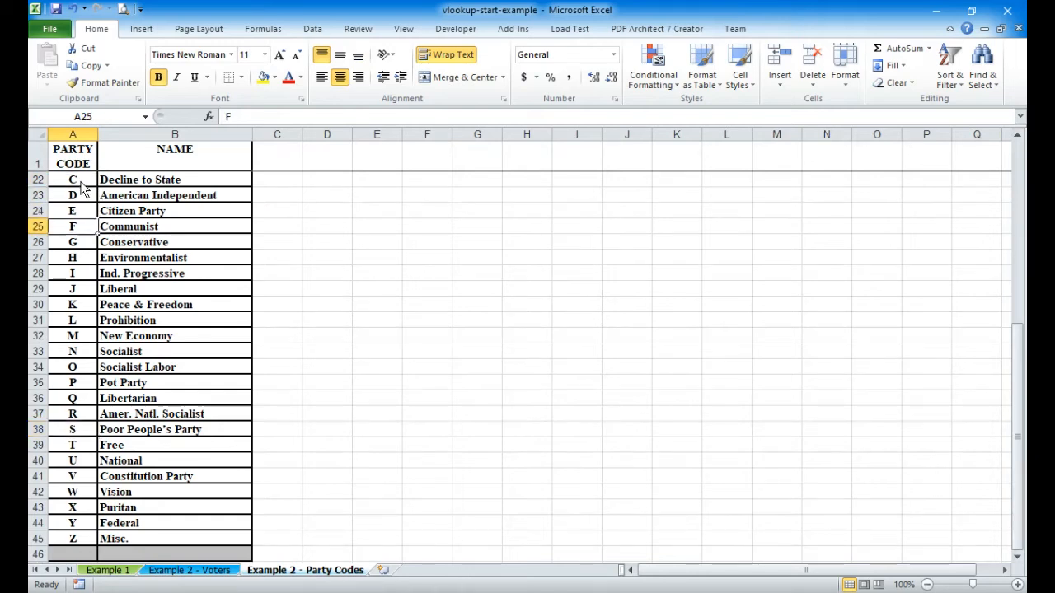
key("Up")
key("Up")
key("Up")
key("Up")
key("Up")
key("Up")
key("Up")
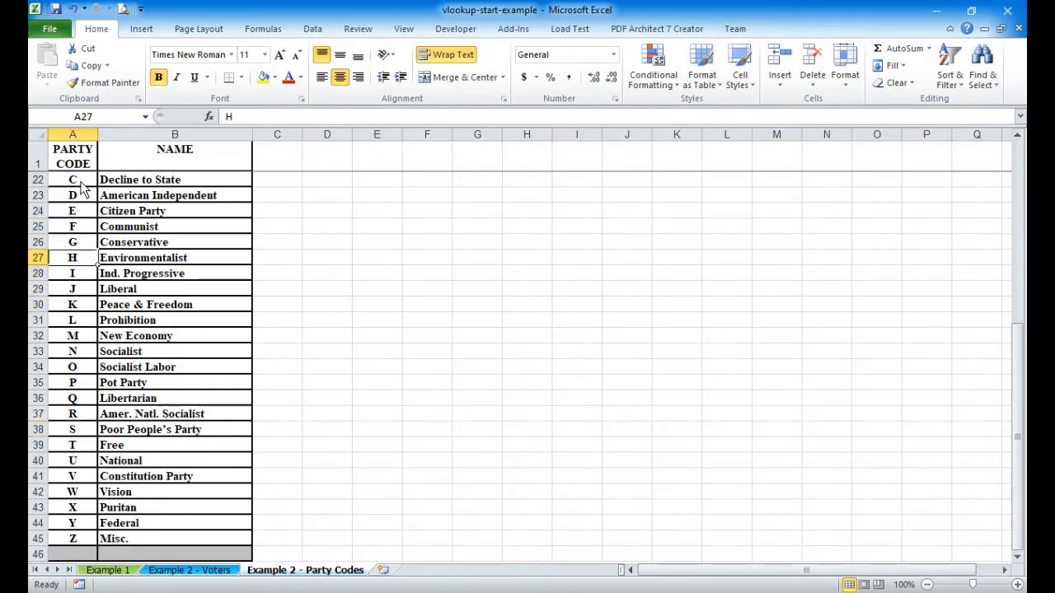
key("Right")
key("Up")
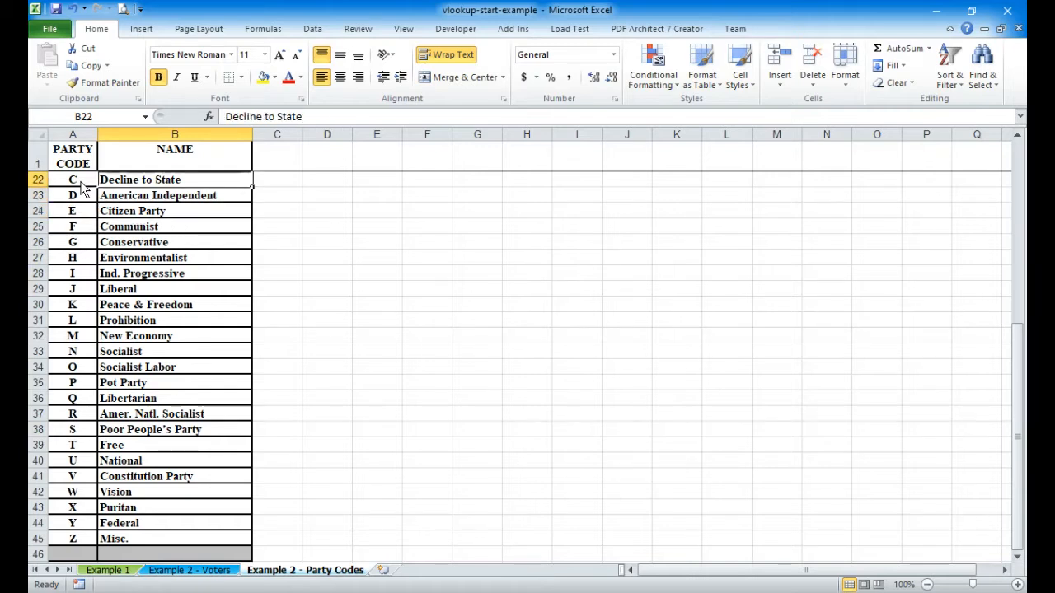
key("Down")
key("Down")
key("Up")
key("Up")
key("Down")
key("Down")
key("Down")
key("Down")
key("Up")
key("Up")
key("Up")
key("Up")
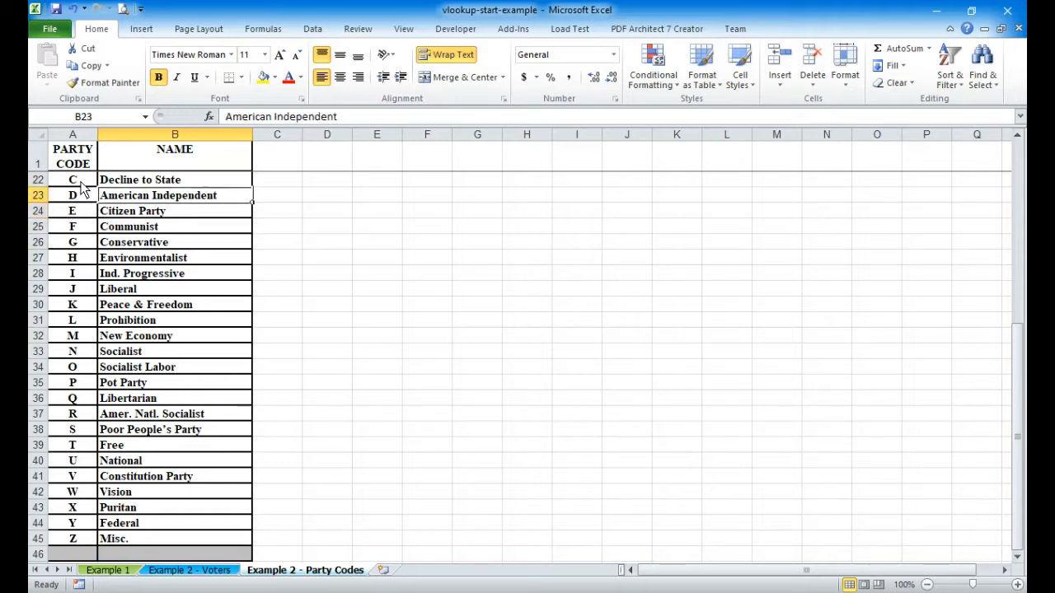
key("Left")
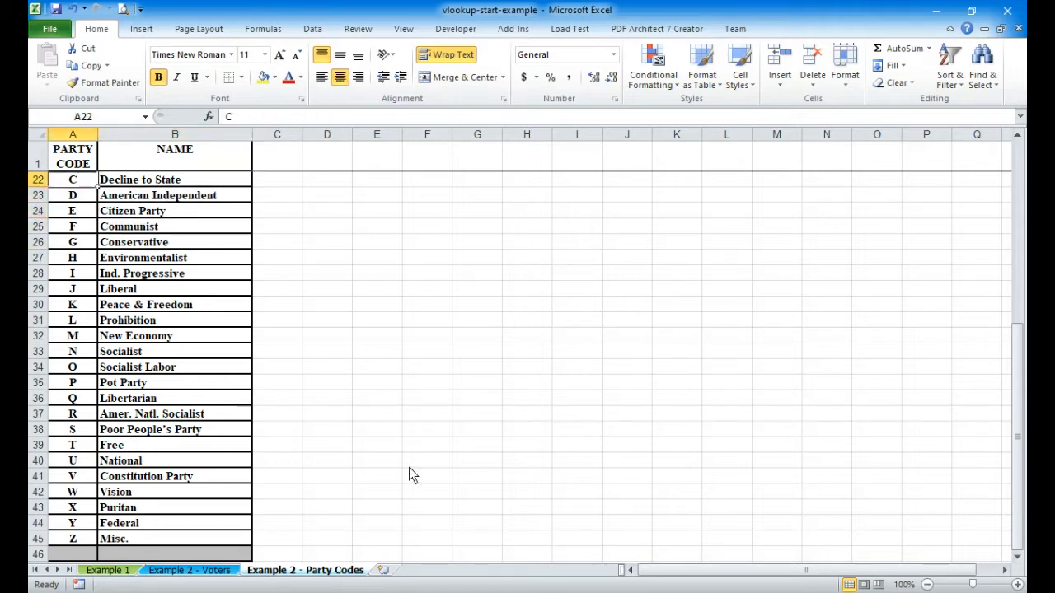
On the Example 2 - Voters sheet, inspect the Pcode in C2 and the existing Party Name formula in D2
left_click(204, 574)
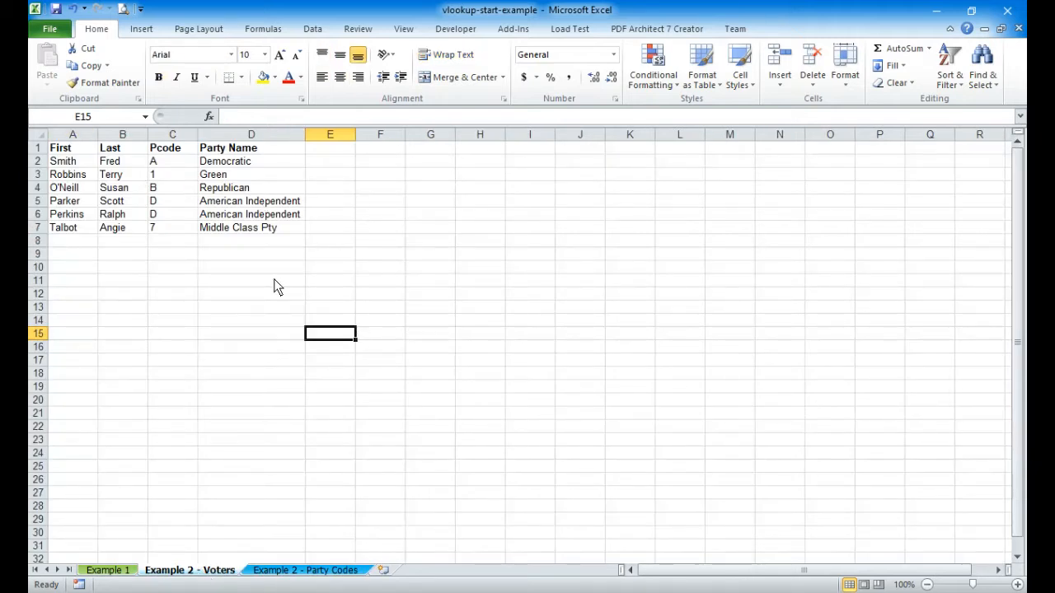
left_click(180, 165)
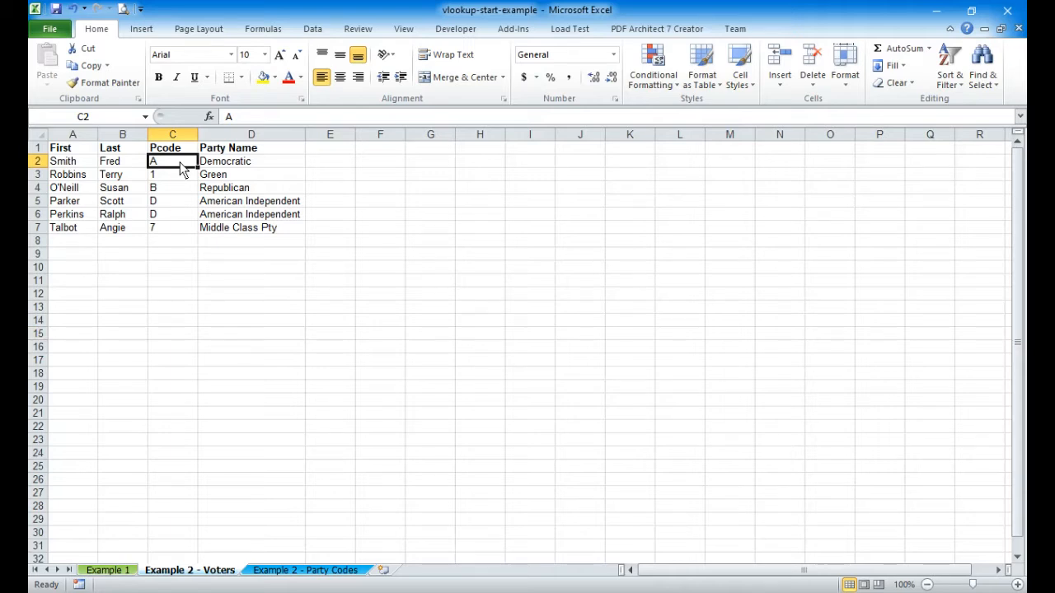
left_click(230, 169)
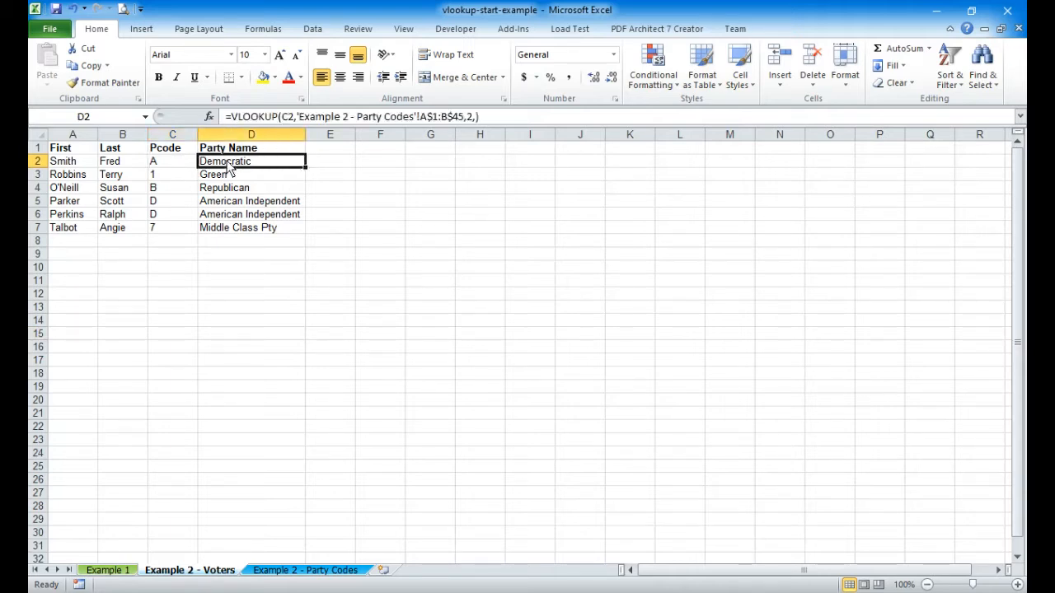
key("Down")
key("Up")
Clear the existing Party Name formulas from D2:D7 on the Voters sheet
key("Delete")
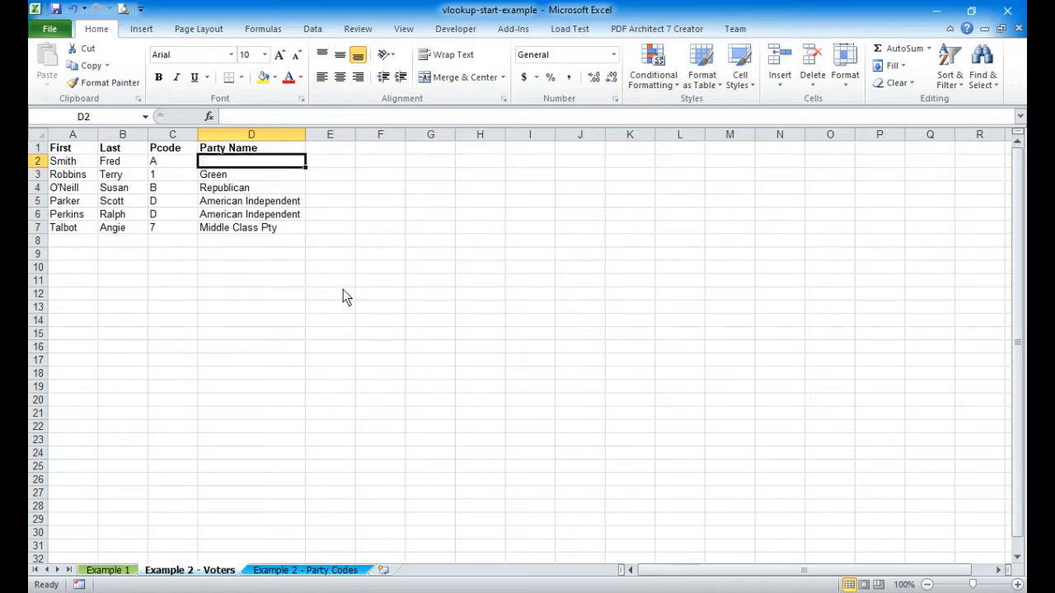
key("Down")
key("shift+Down")
key("shift+Down")
key("shift+Down")
key("shift+Down")
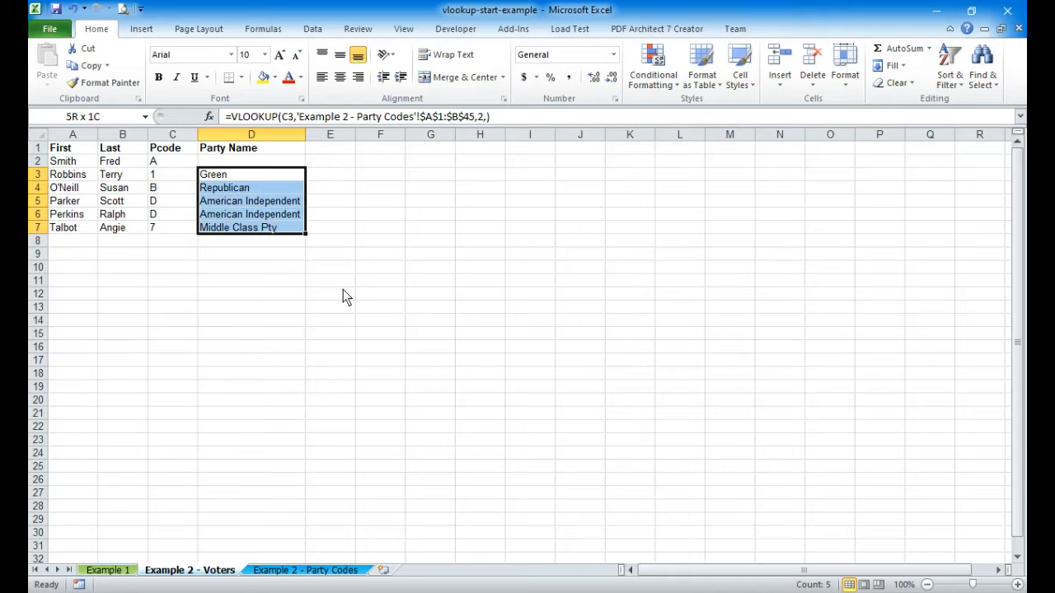
key("Delete")
key("Down")
key("Down")
key("Up")
key("Up")
key("Up")
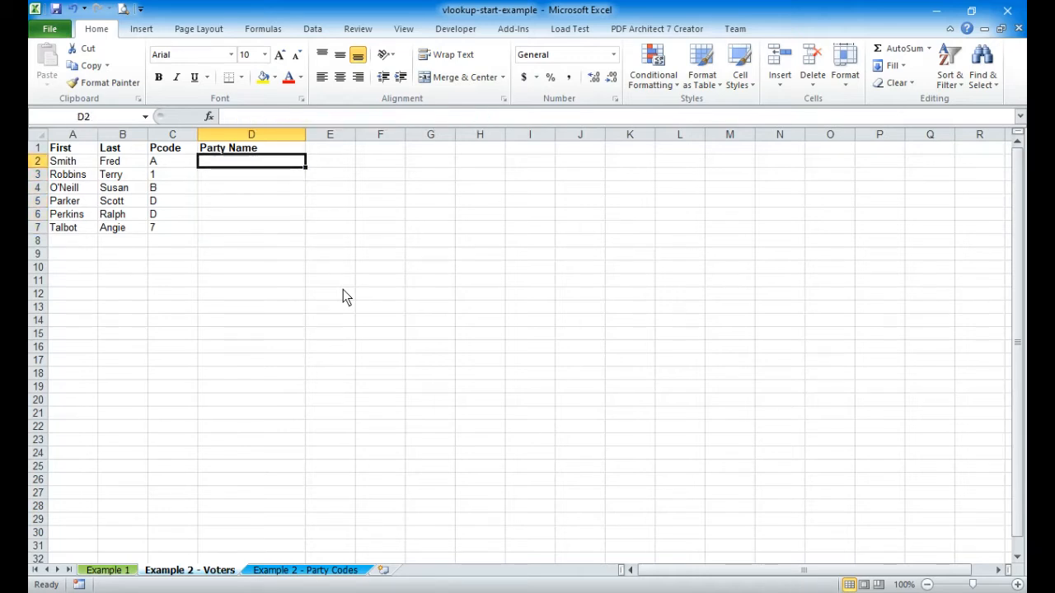
Review the First, Last and Pcode columns for the first voter, ending on the empty Party Name cell D2
key("Home")
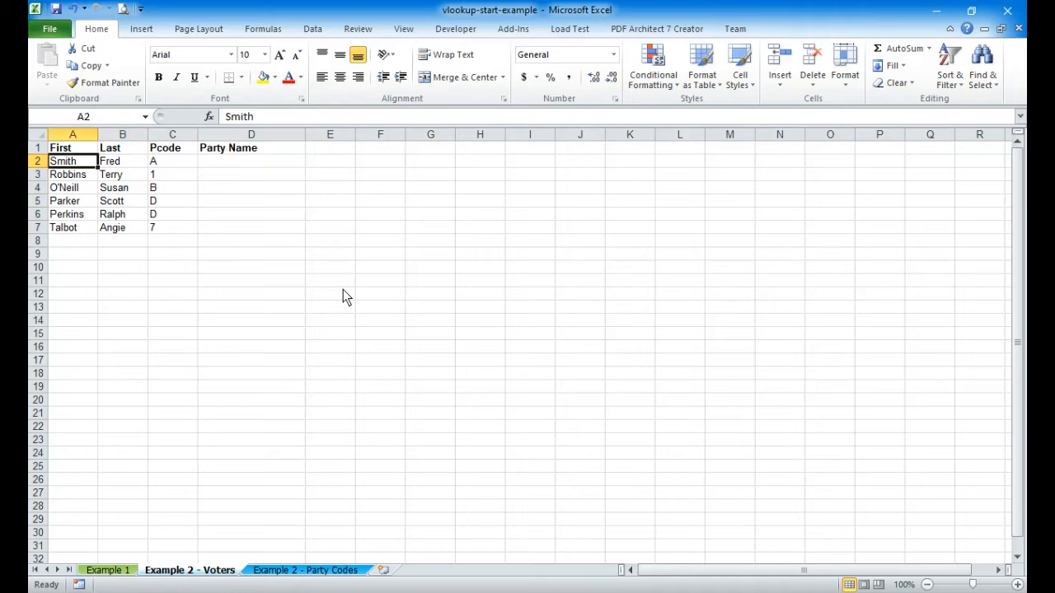
key("Right")
key("Left")
key("Right")
key("Right")
key("Up")
key("Down")
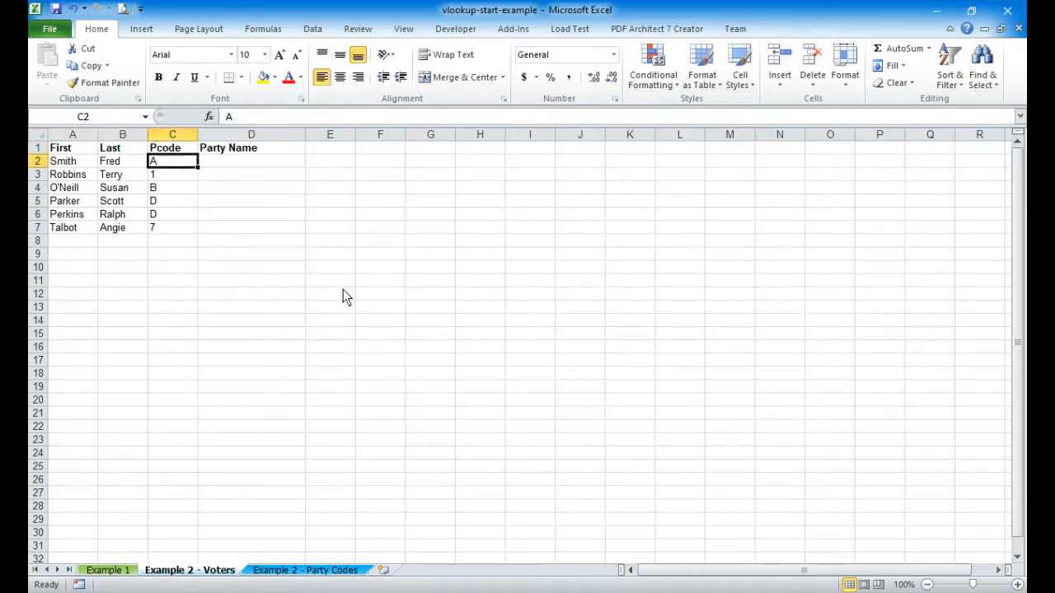
key("Right")
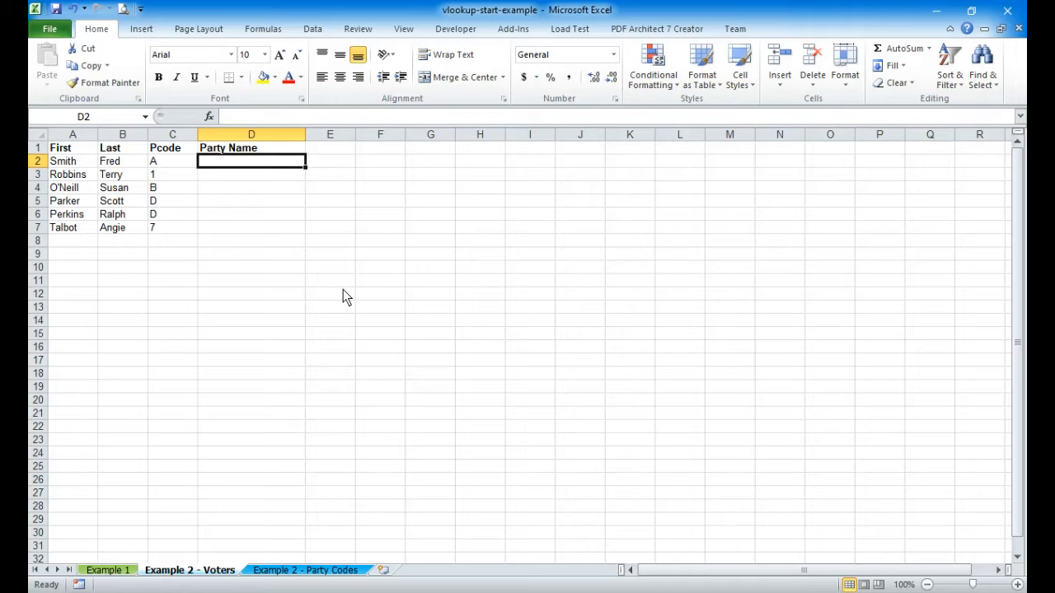
Look through the PARTY CODE and NAME columns on the Example 2 - Party Codes sheet, ending on the name for code 6
left_click(334, 570)
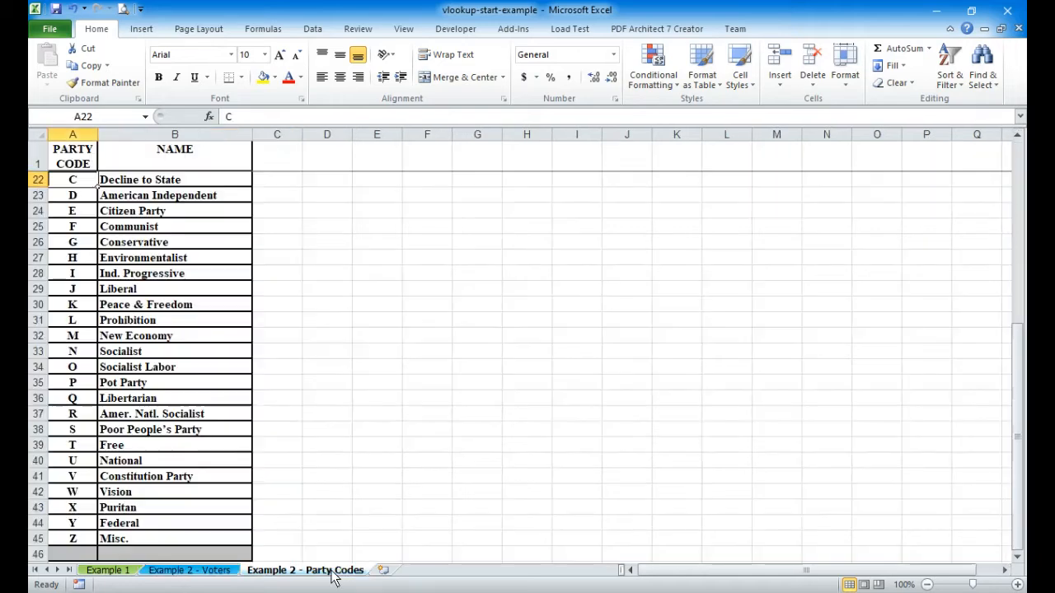
key("Down")
key("Down")
key("Down")
key("Down")
key("Down")
key("Down")
key("Down")
key("Down")
key("Down")
key("Down")
key("Down")
key("Down")
key("Down")
key("Down")
key("Down")
key("Down")
key("Down")
key("Down")
key("Down")
key("Down")
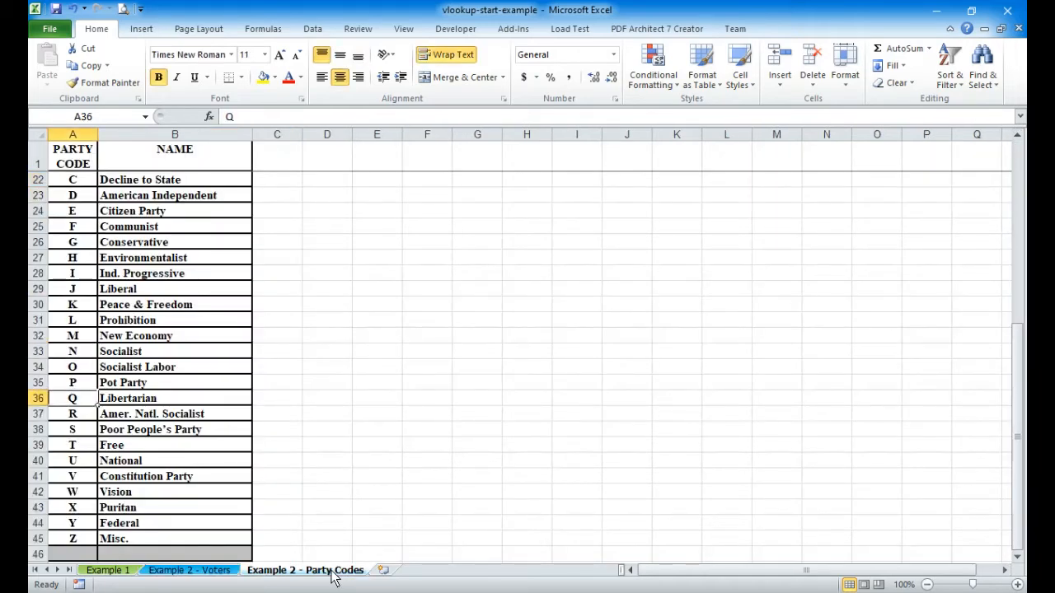
key("Up")
key("Up")
key("Up")
key("Up")
key("Up")
key("Up")
key("Up")
key("Up")
key("Up")
key("Up")
key("Up")
key("Up")
key("Up")
key("Up")
key("Up")
key("Up")
key("Up")
key("Up")
key("Up")
key("Up")
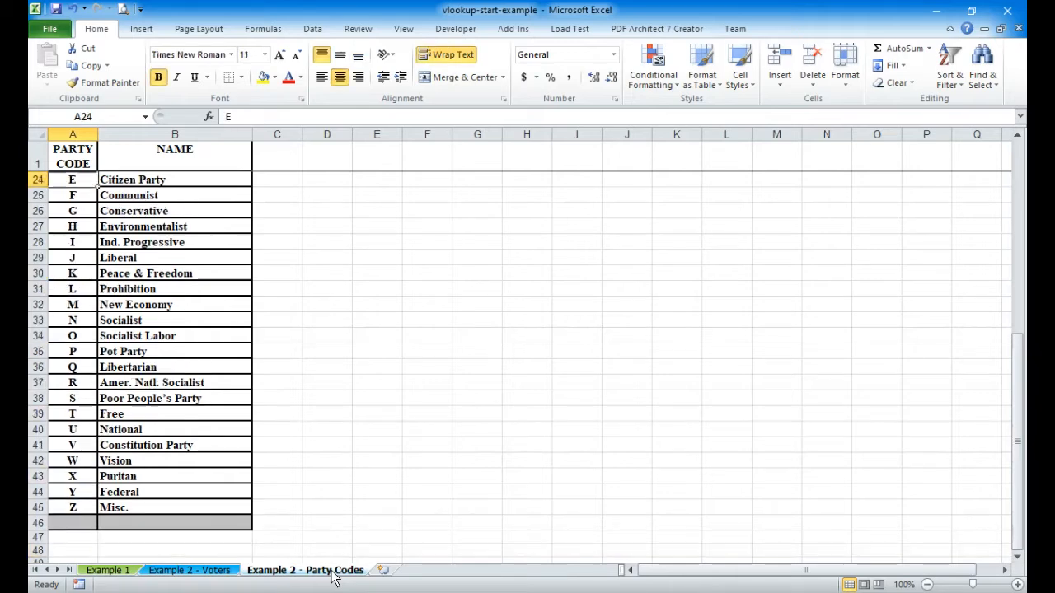
key("Down")
key("Right")
key("Right")
key("Down")
key("Down")
key("Down")
key("Down")
key("Down")
key("Left")
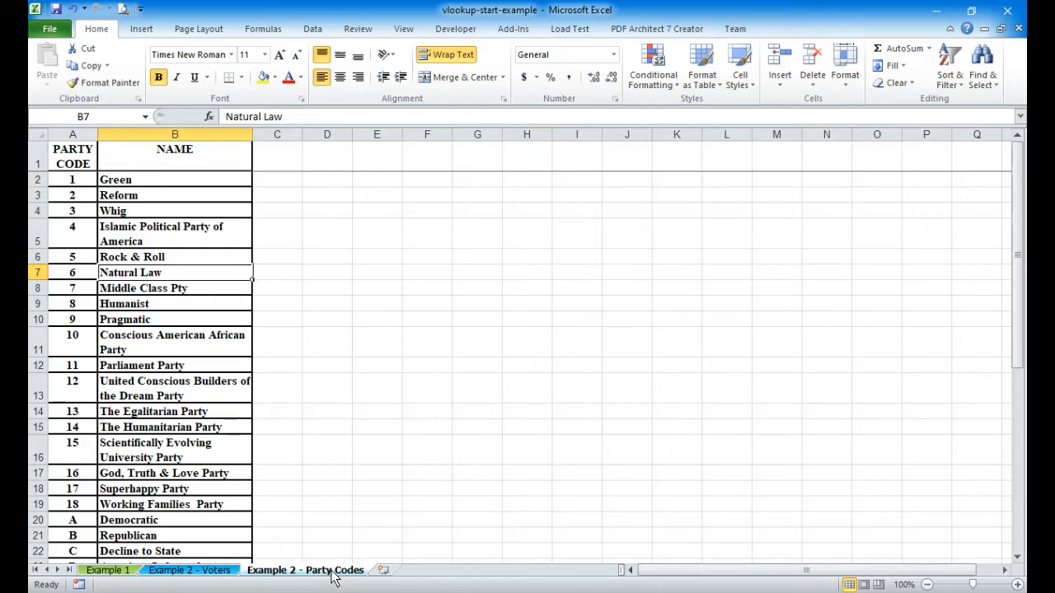
Start a VLOOKUP function in D2 of the Example 2 - Voters sheet with C2 as the lookup value
left_click(207, 570)
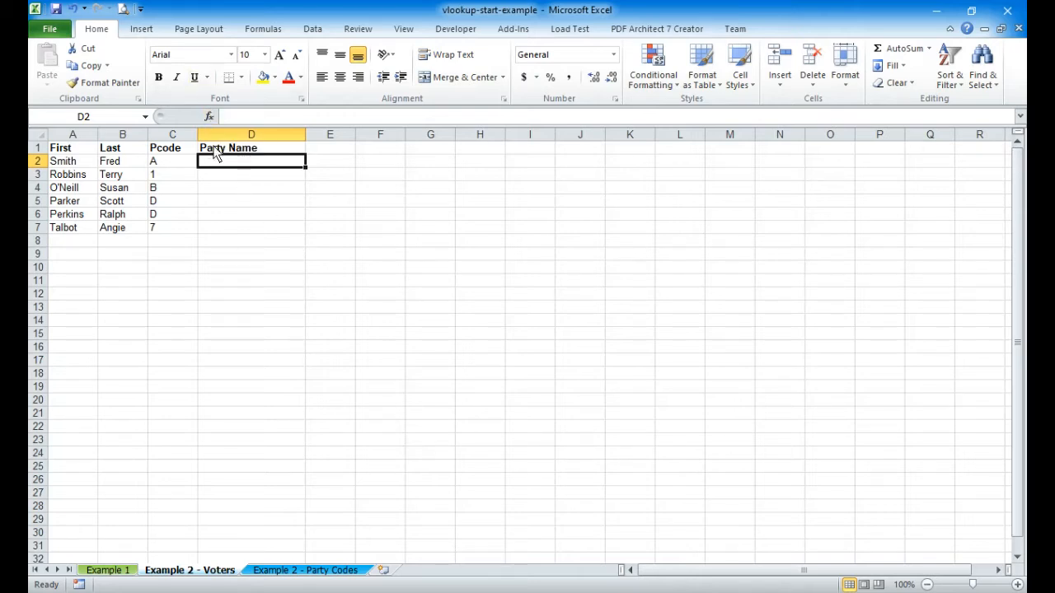
left_click(209, 117)
double_click(484, 319)
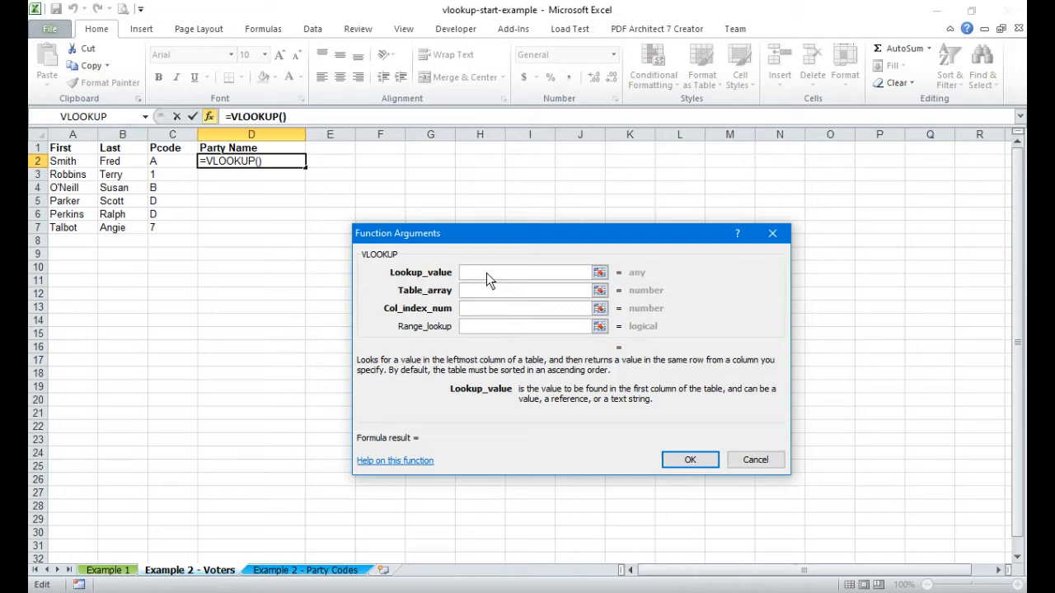
left_click(600, 273)
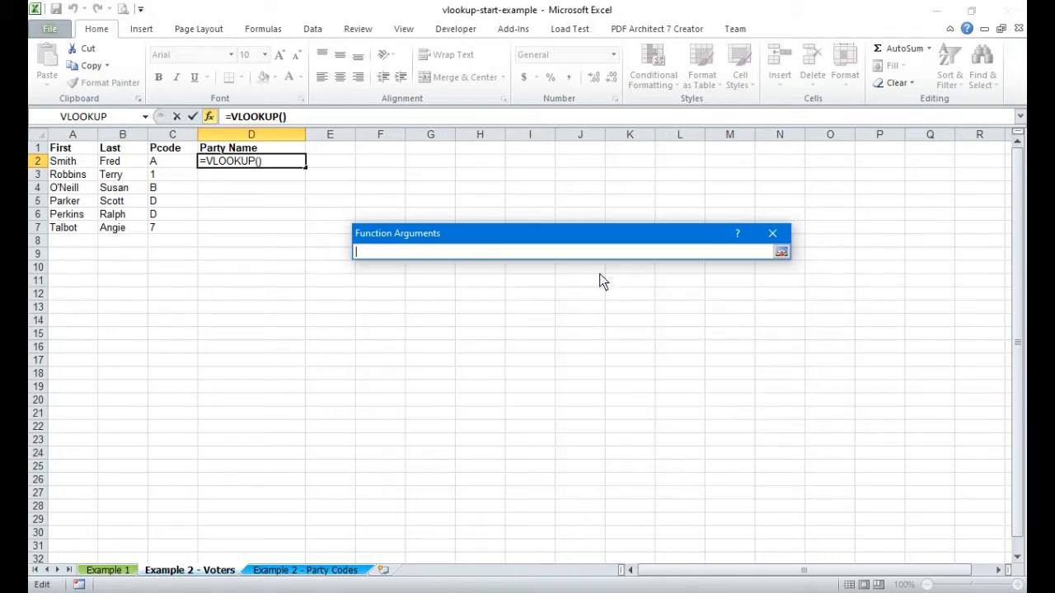
left_click(157, 161)
key("Return")
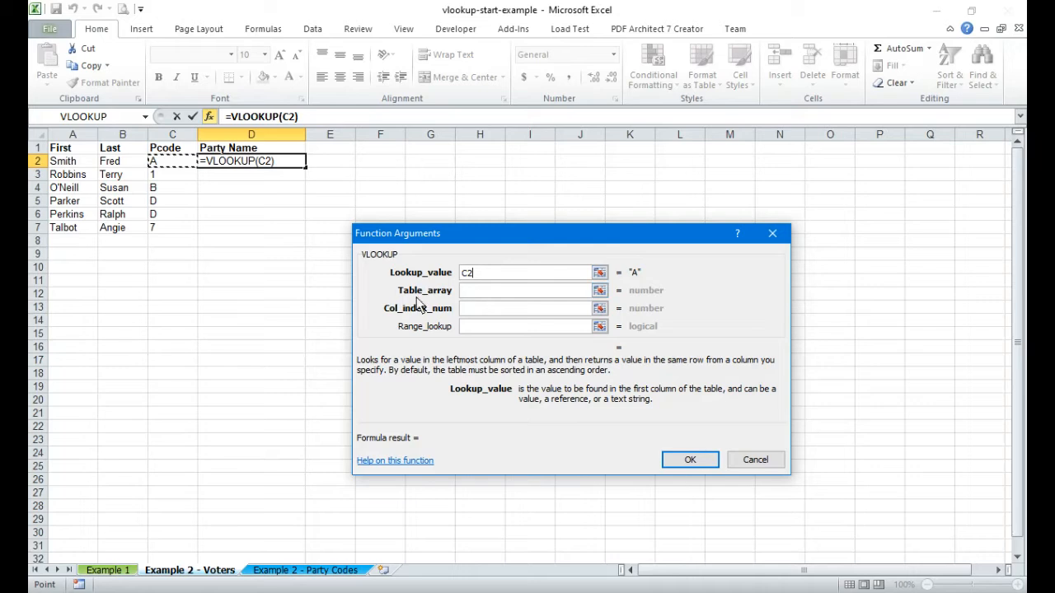
Set the VLOOKUP table array to A1:B45 on the Example 2 - Party Codes sheet
left_click(599, 290)
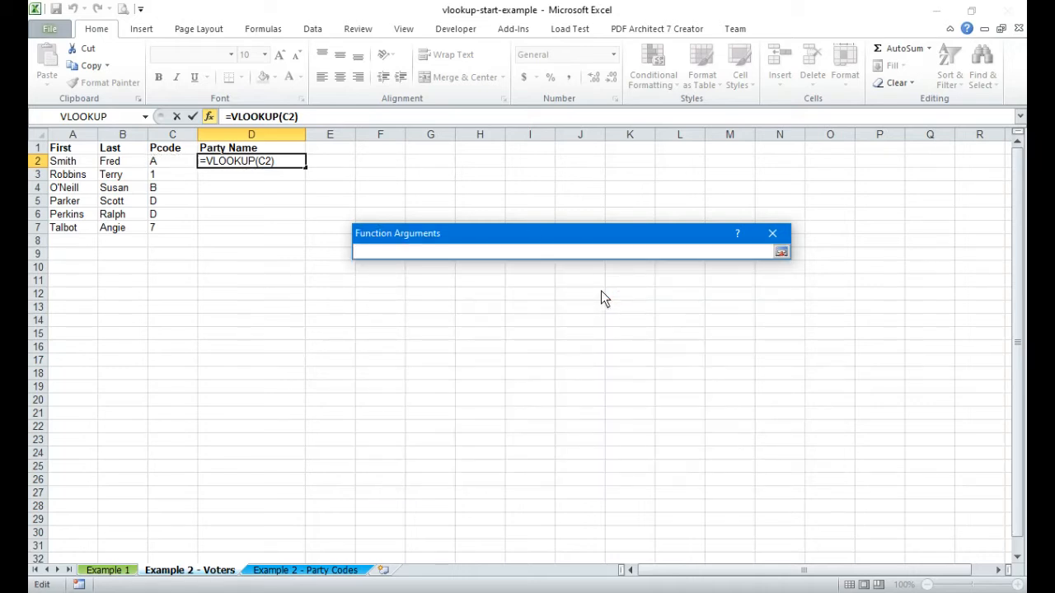
left_click(301, 570)
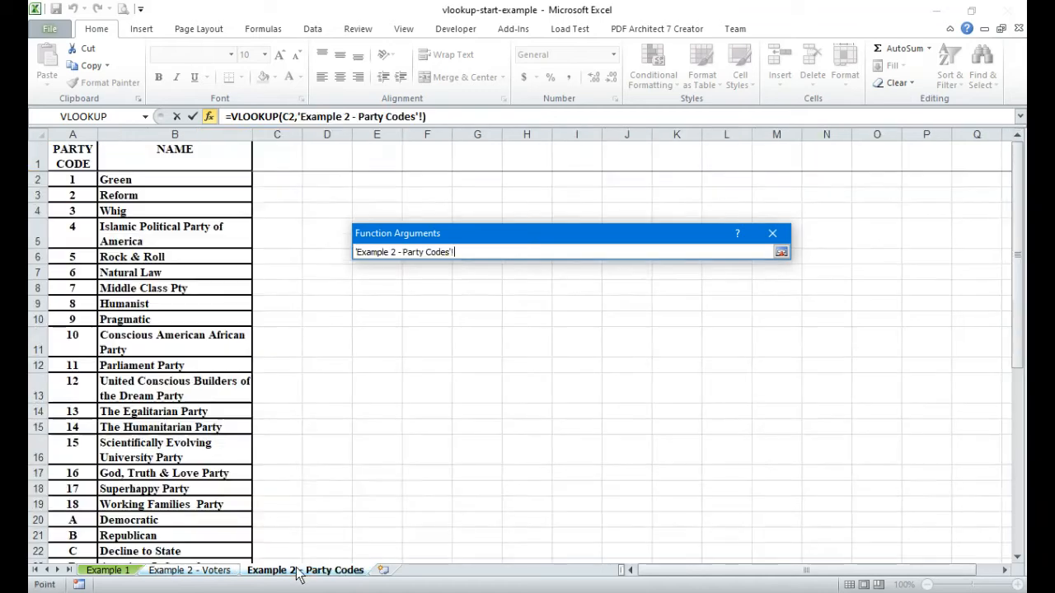
left_click_drag(74, 158, 190, 544)
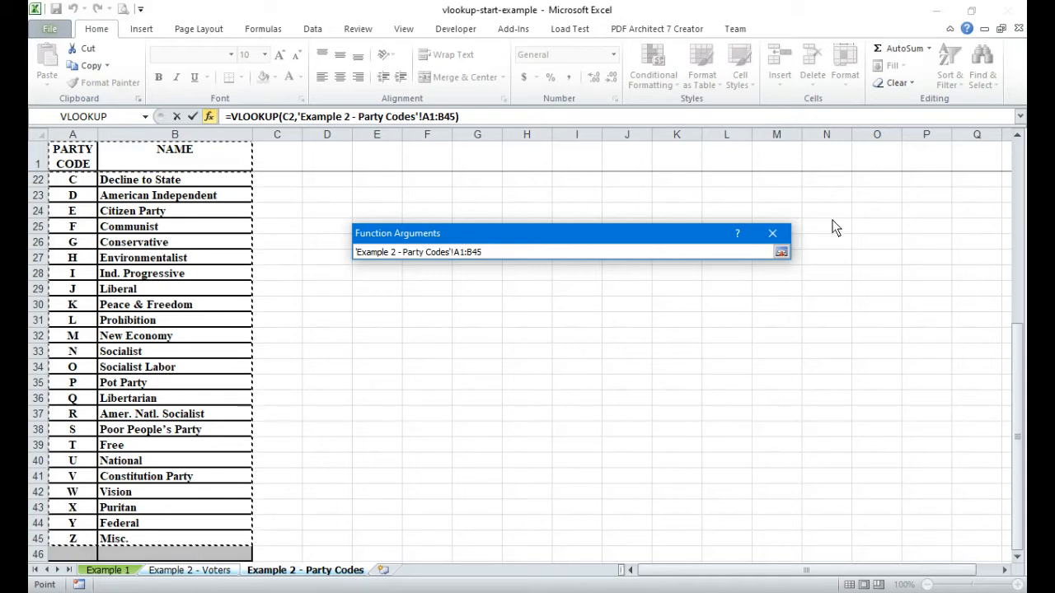
key("Return")
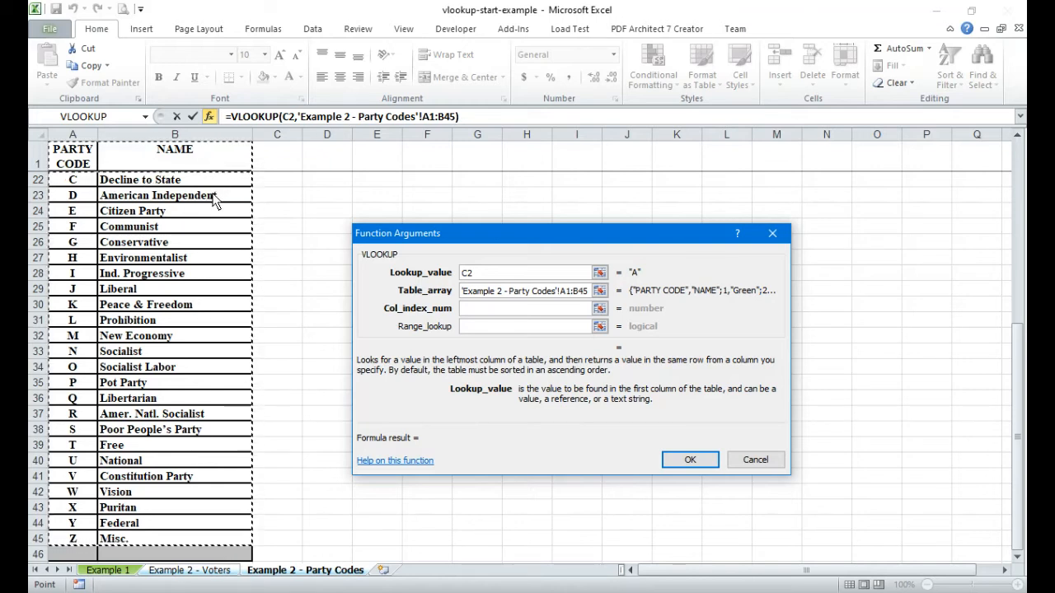
Set the column index to 2 and the range lookup to false, completing the VLOOKUP in D2
left_click(559, 311)
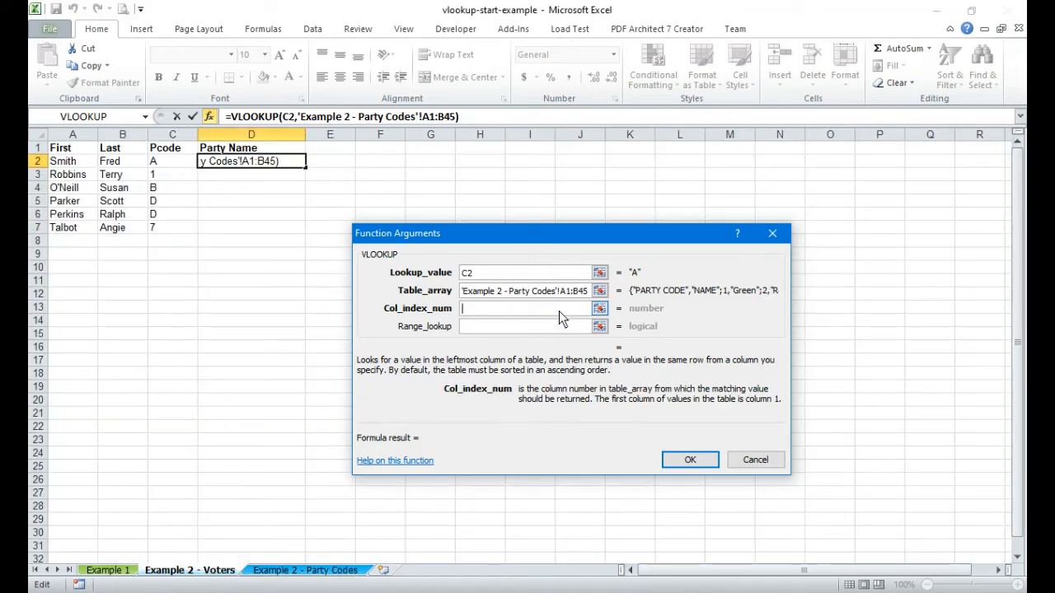
type("2")
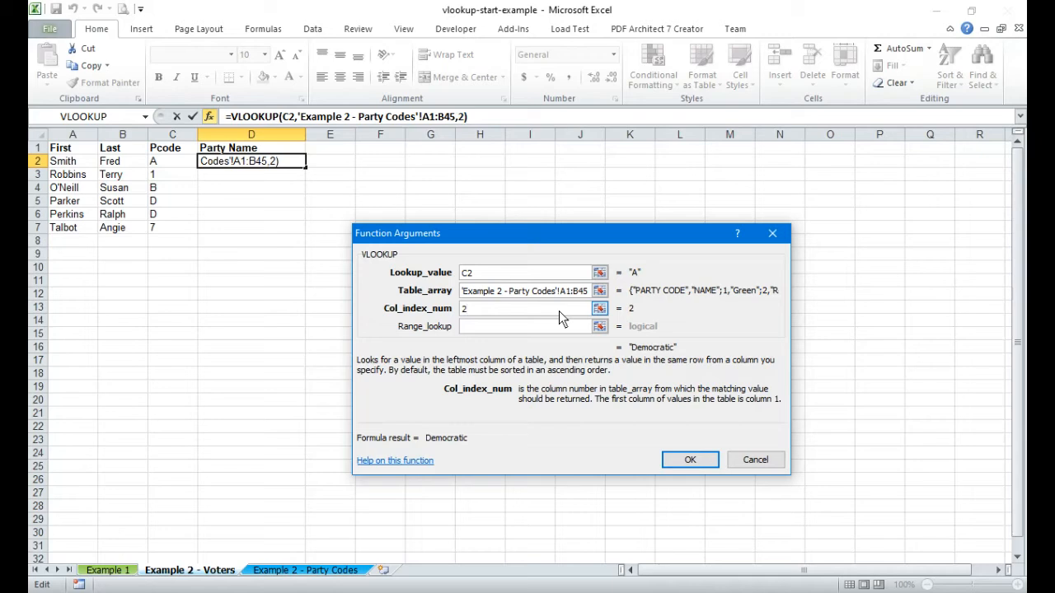
left_click(482, 333)
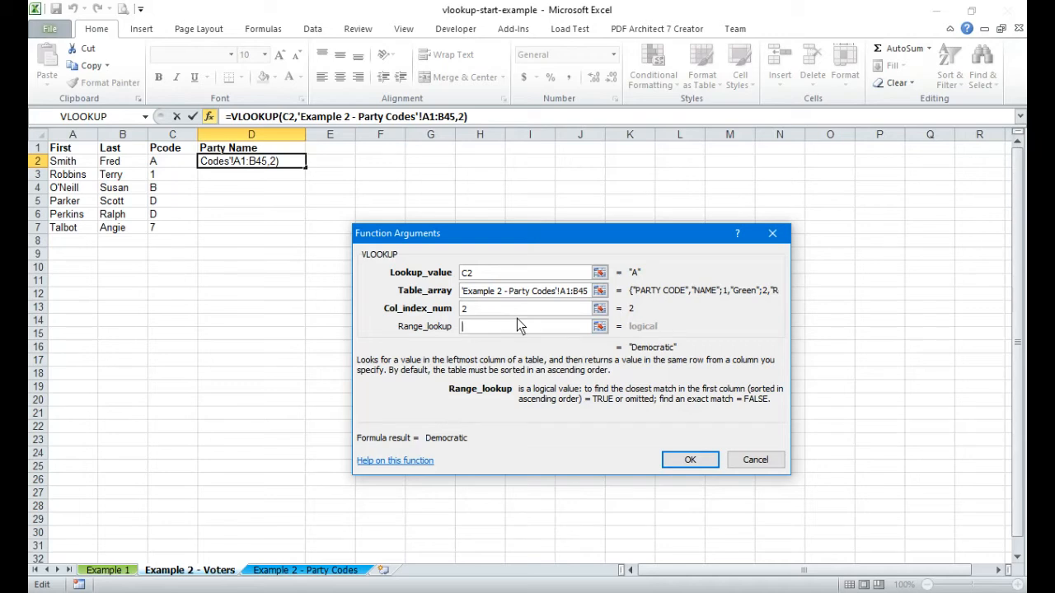
type("fal")
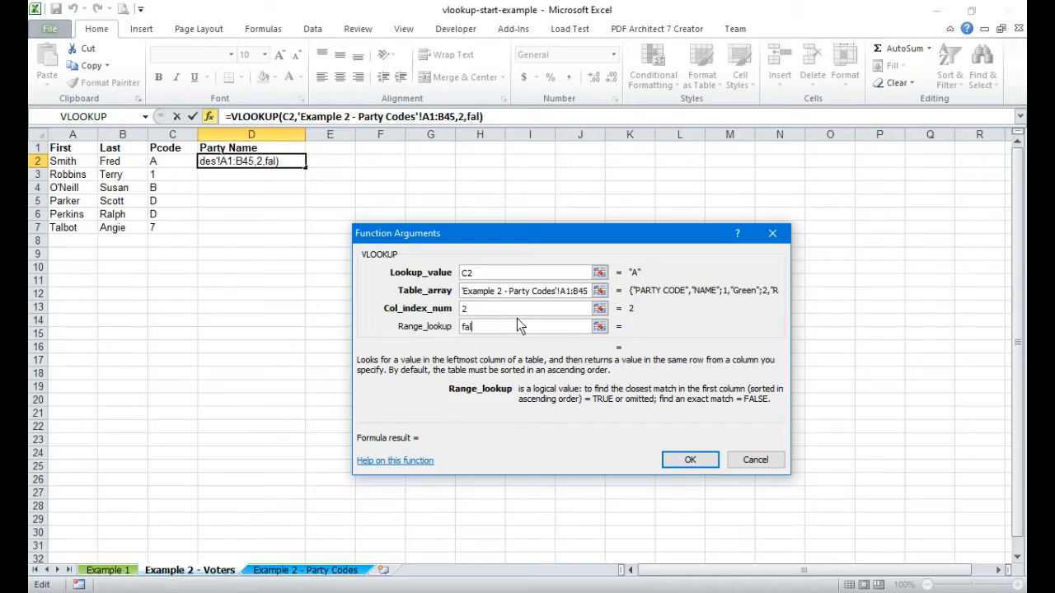
type("se")
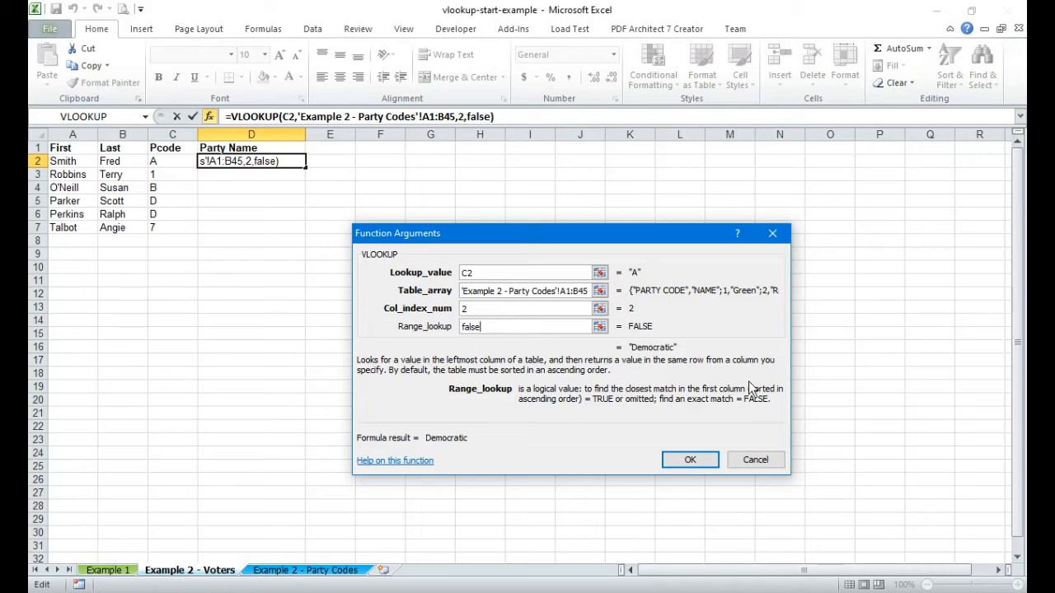
left_click(690, 460)
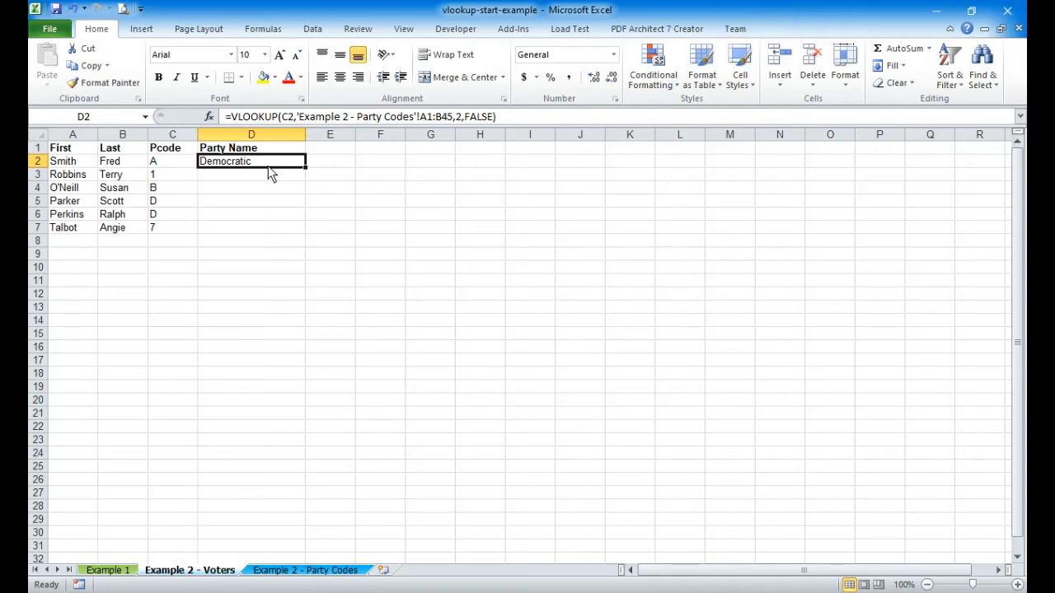
Check the Pcode in C2 against the Party Codes sheet, examining the names listed for codes A and B
left_click(174, 159)
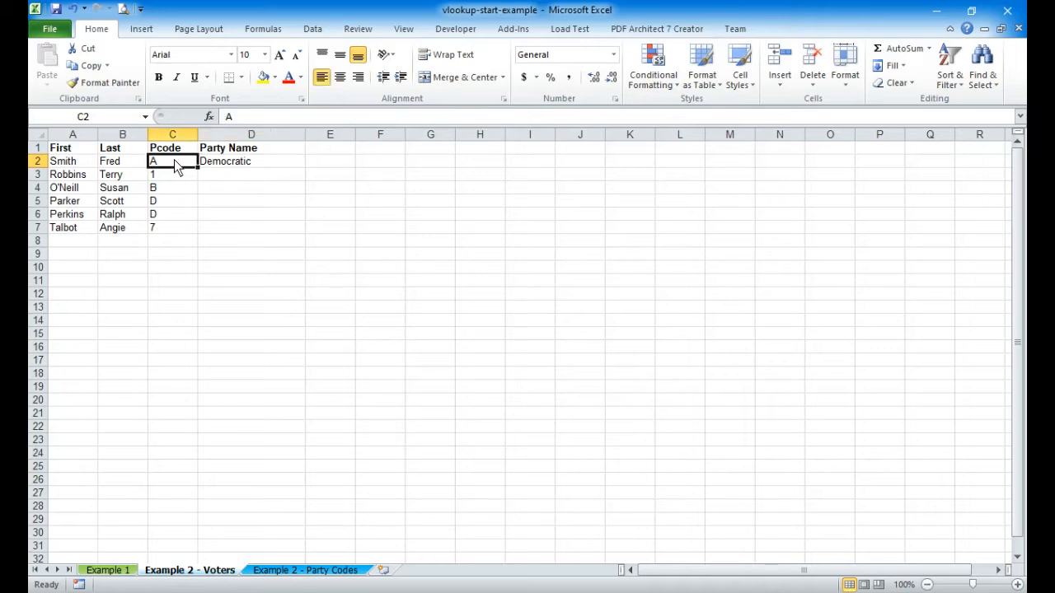
left_click(296, 571)
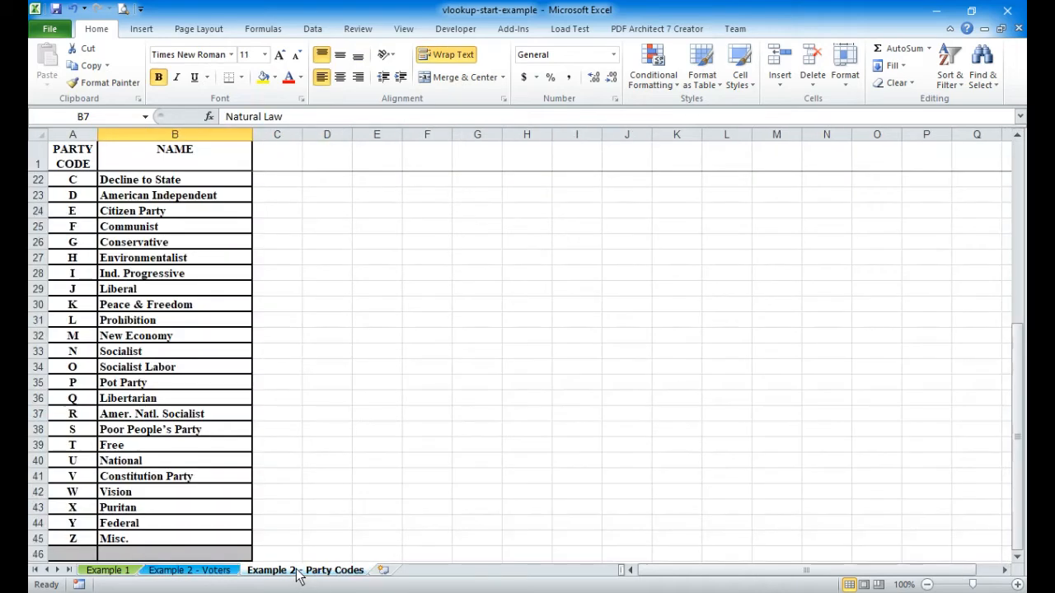
left_click(89, 198)
key("Up")
key("Up")
key("Up")
key("Up")
key("Up")
key("Up")
key("Up")
key("Up")
key("Up")
key("Up")
key("Up")
key("Up")
key("Up")
key("Up")
key("Up")
key("Up")
key("Up")
key("Up")
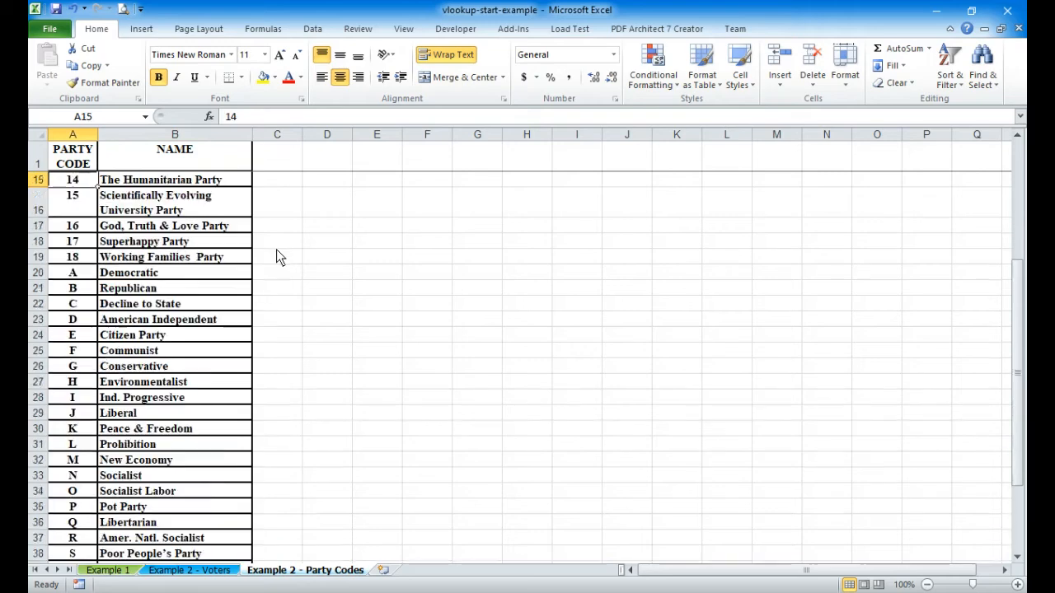
key("Down")
key("Down")
key("Down")
key("Down")
key("Down")
key("Down")
key("Down")
key("Down")
key("Down")
key("Down")
key("Down")
key("Down")
key("Down")
key("Down")
key("Down")
key("Down")
key("Down")
key("Down")
key("Down")
key("Up")
key("Up")
key("Up")
key("Up")
key("Right")
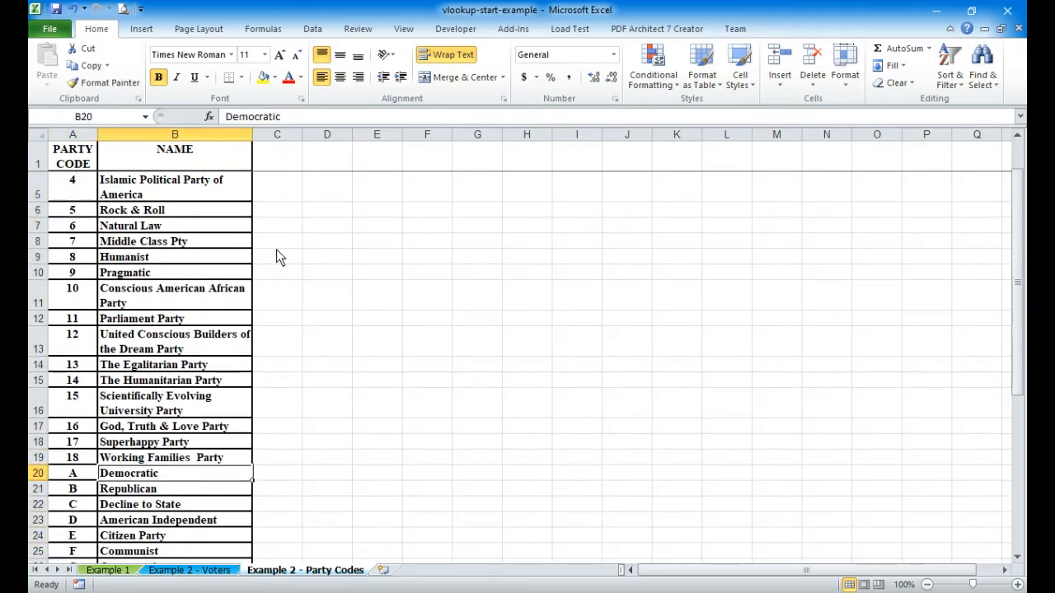
key("Left")
key("Down")
key("Right")
key("Left")
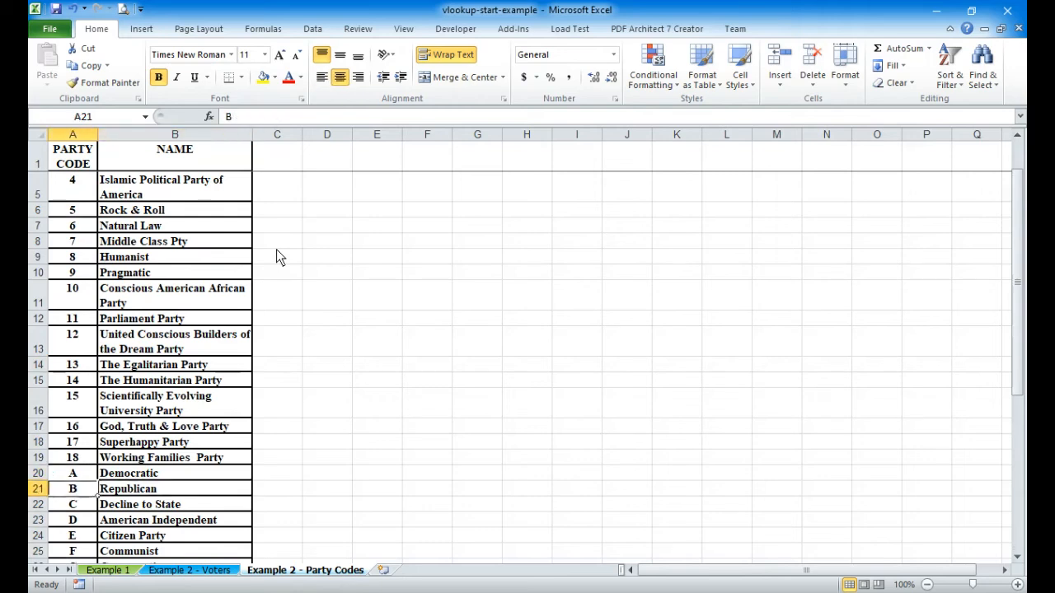
Test the Party Name lookup on the Voters sheet by setting the Pcode in C2 to B and back to A
left_click(169, 571)
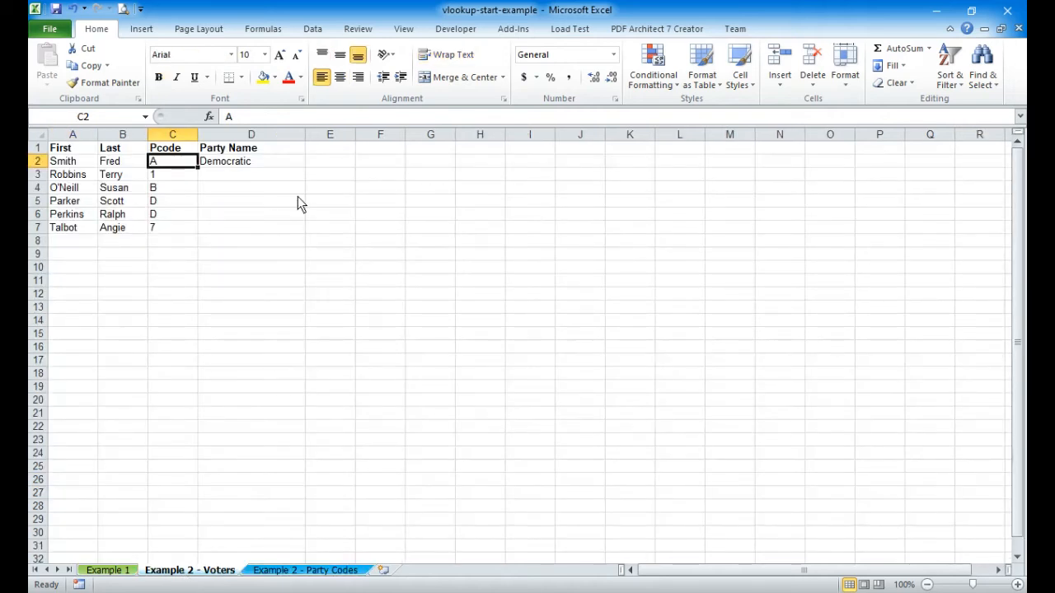
type("B")
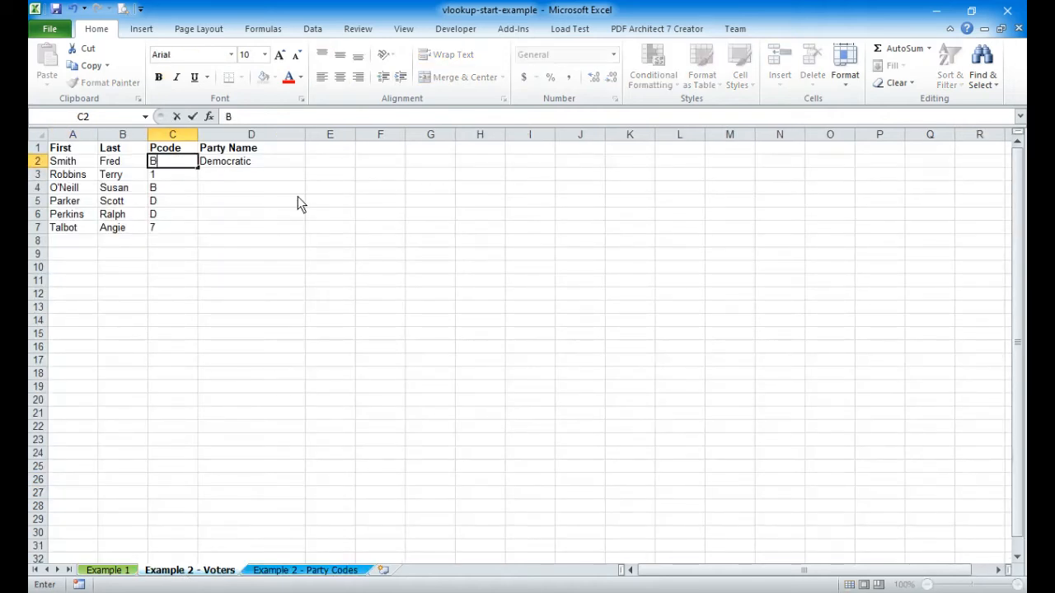
key("Return")
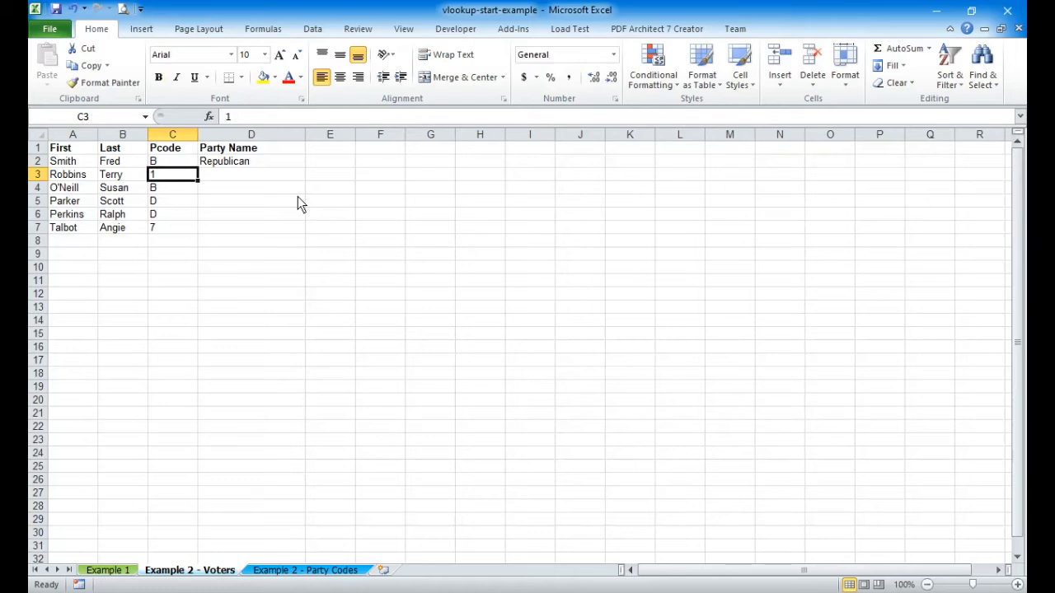
key("Up")
type("A")
key("Return")
Make the table range in D2's VLOOKUP formula absolute as $A$1:$B$45
key("Up")
key("Right")
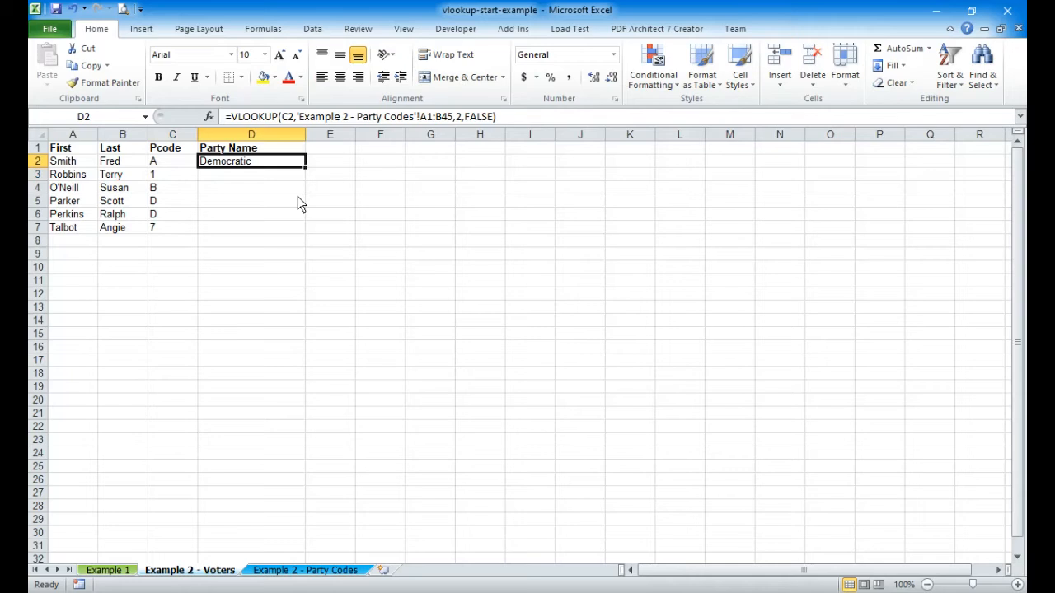
key("F2")
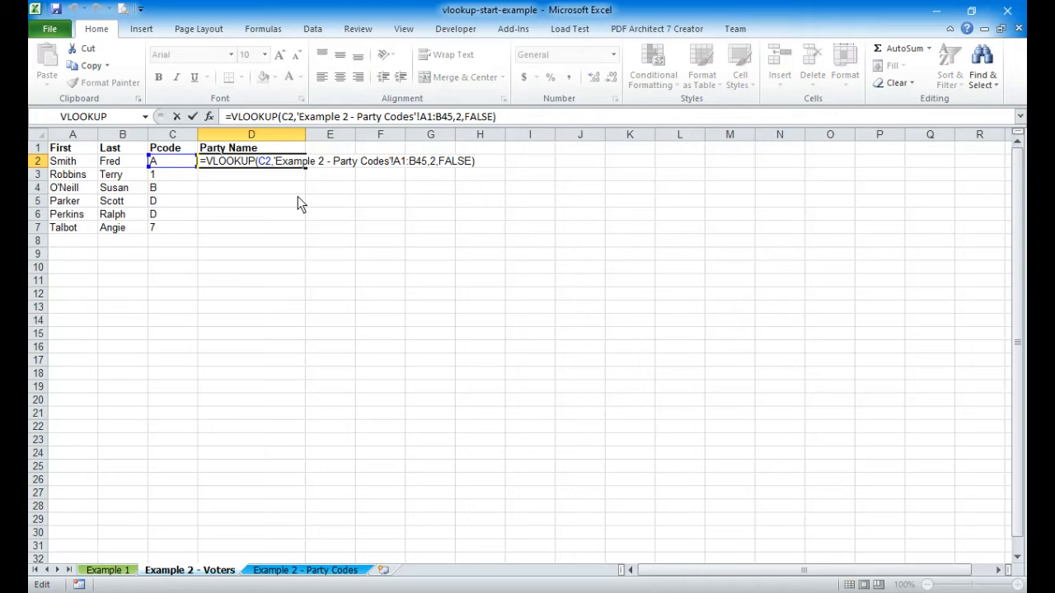
key("Left")
key("Left")
key("Left")
key("Left")
key("Left")
key("Left")
key("Left")
key("Left")
key("Left")
key("Left")
key("Left")
key("Left")
key("Left")
key("Left")
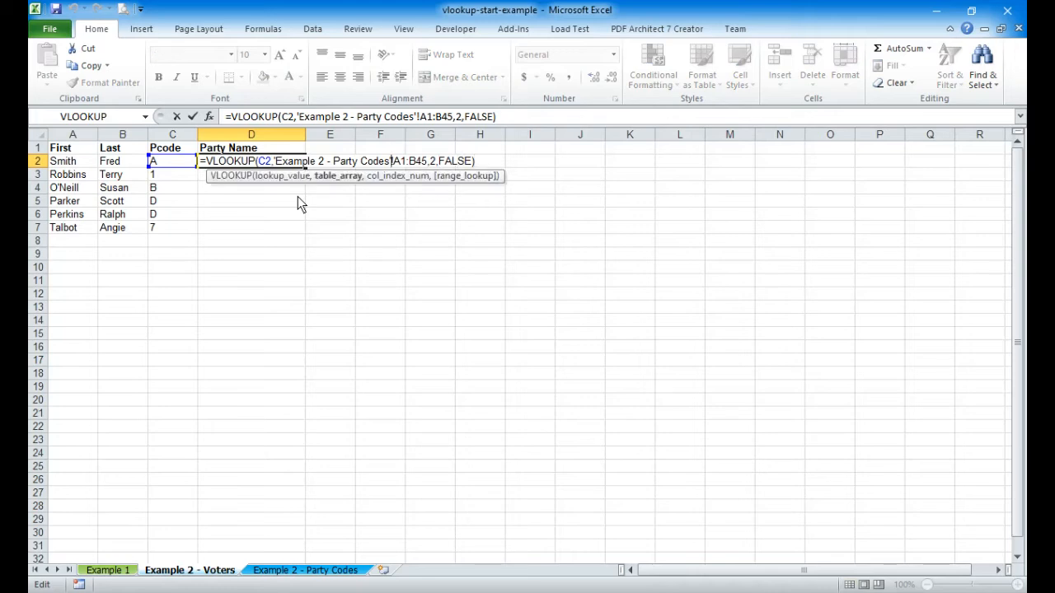
key("Left")
key("shift+Right")
key("shift+Right")
key("shift+Right")
key("shift+Right")
key("shift+Right")
key("shift+Right")
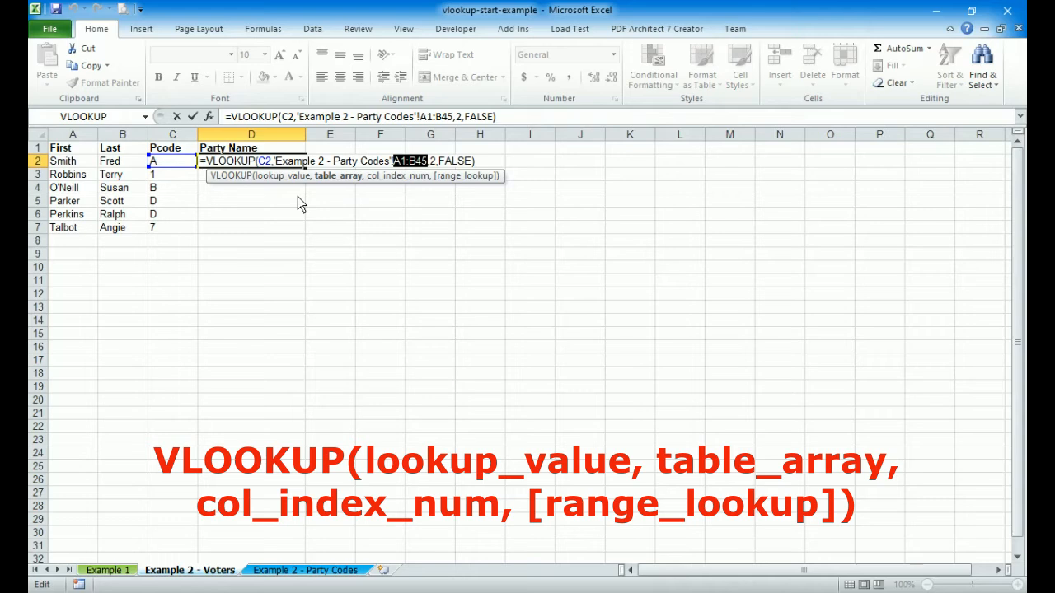
key("F4")
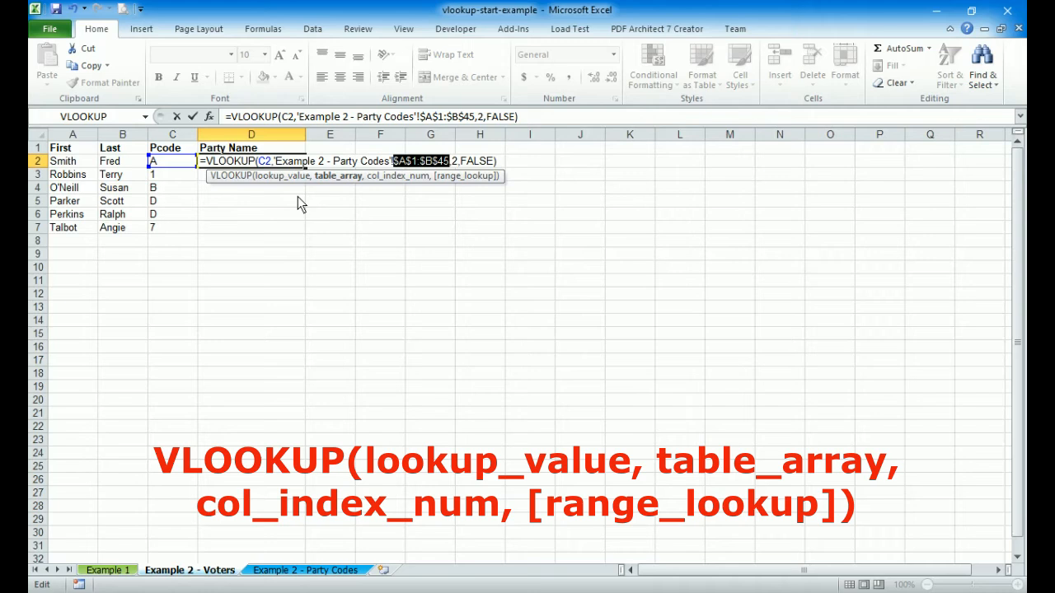
key("Return")
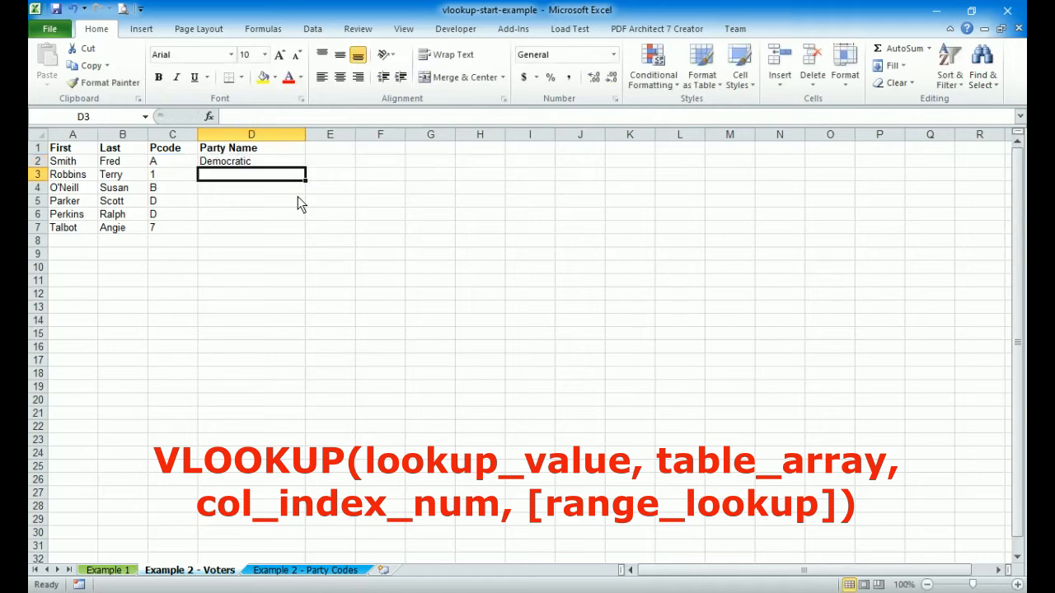
Copy the VLOOKUP formula from D2 down the Party Name column through D7
key("Up")
key("ctrl+c")
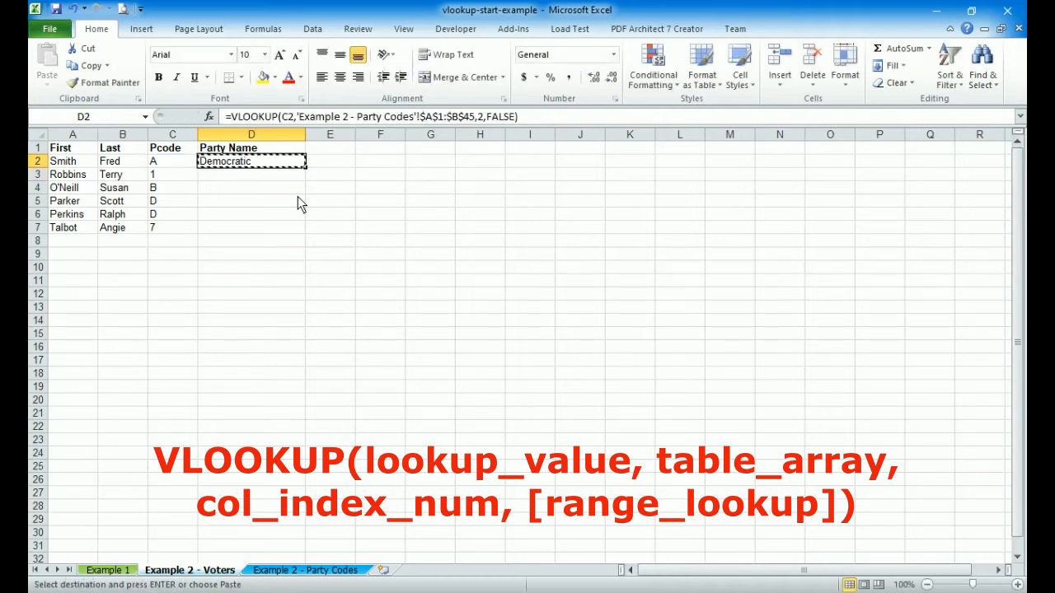
key("shift+Down")
key("shift+Down")
key("shift+Down")
key("shift+Down")
key("shift+Down")
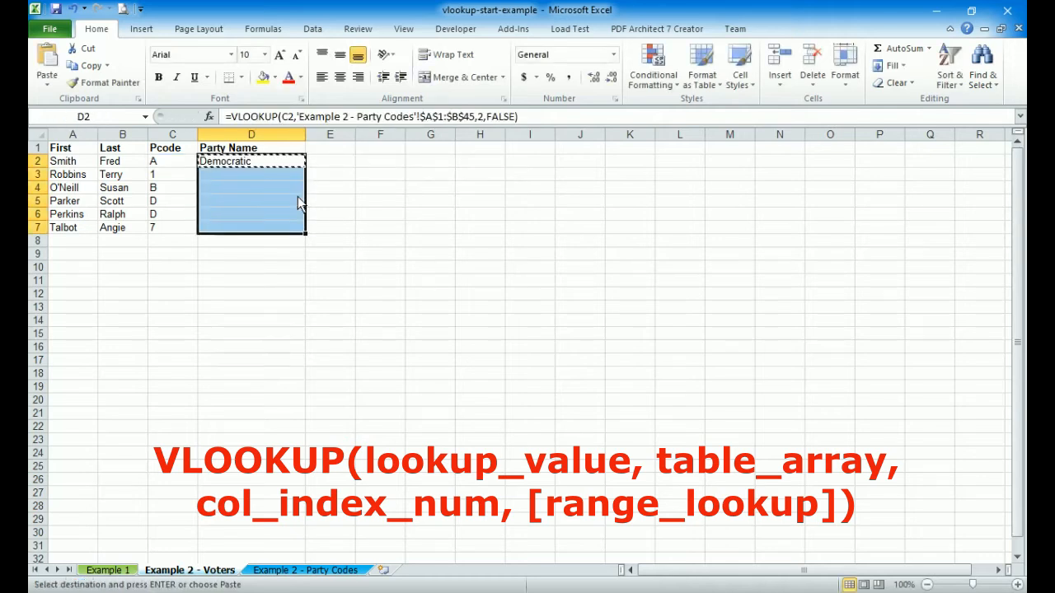
key("ctrl+v")
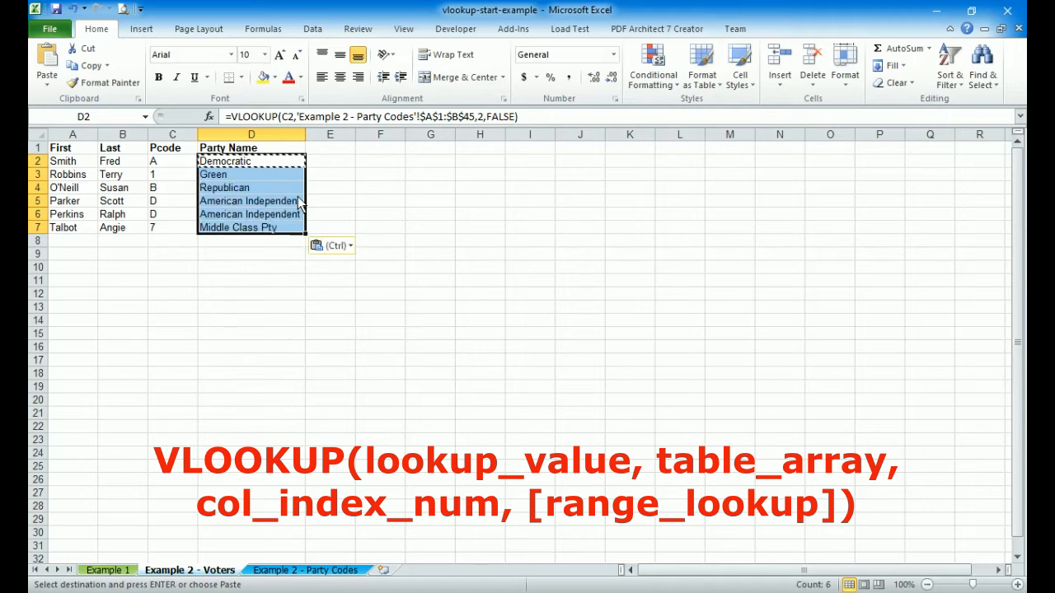
Clear the copy selection and review the copied VLOOKUP formulas cell by cell down the Party Name column
key("Escape")
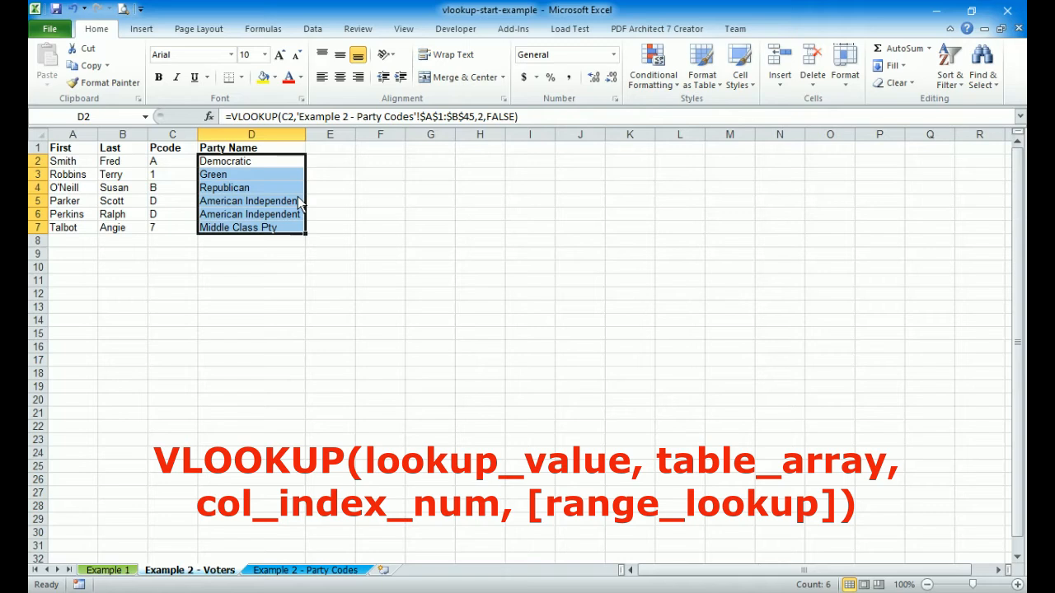
key("Down")
key("Down")
key("Down")
key("Down")
key("Down")
key("Down")
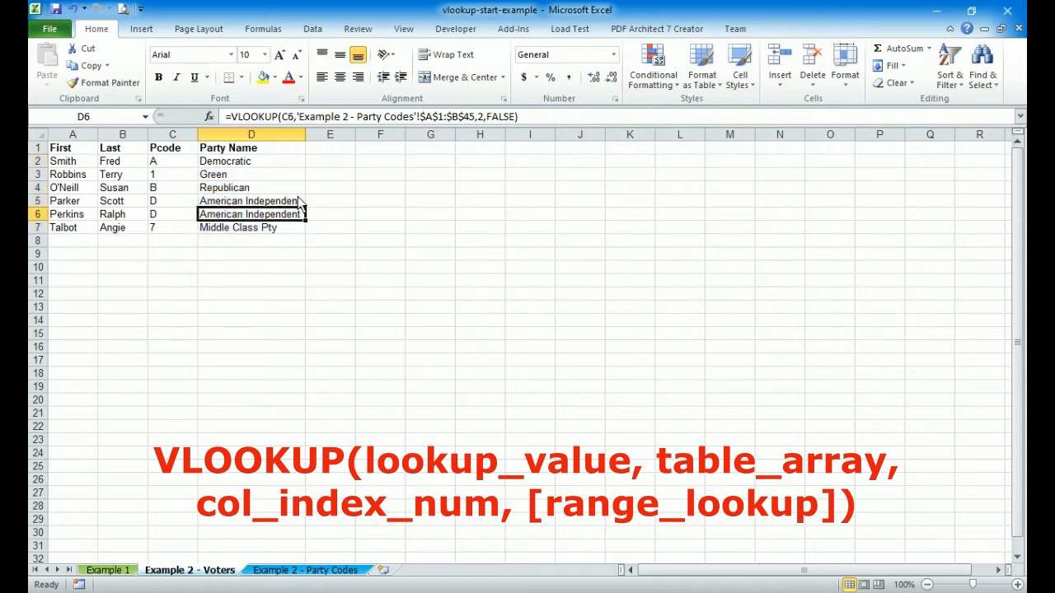
key("Down")
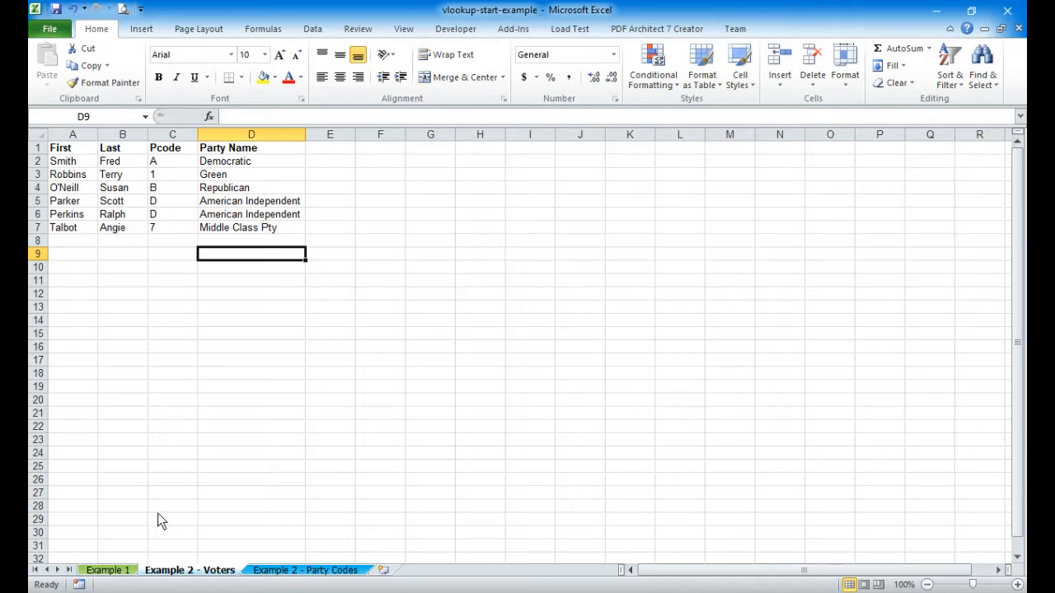
Return to the Example 1 sheet and examine the ages and labels in the lookup table H1:I5
left_click(112, 575)
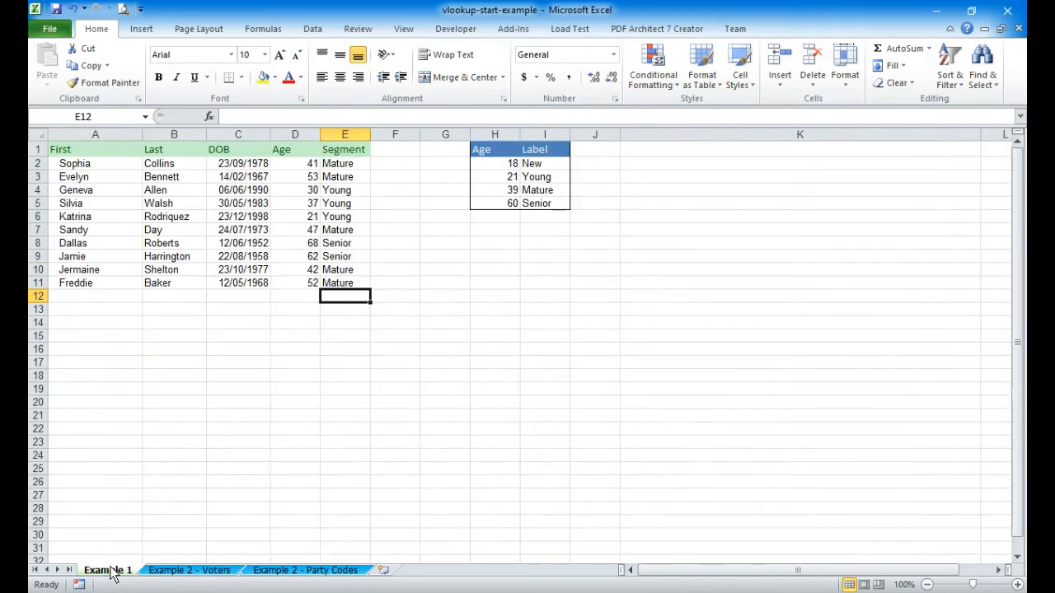
left_click(467, 257)
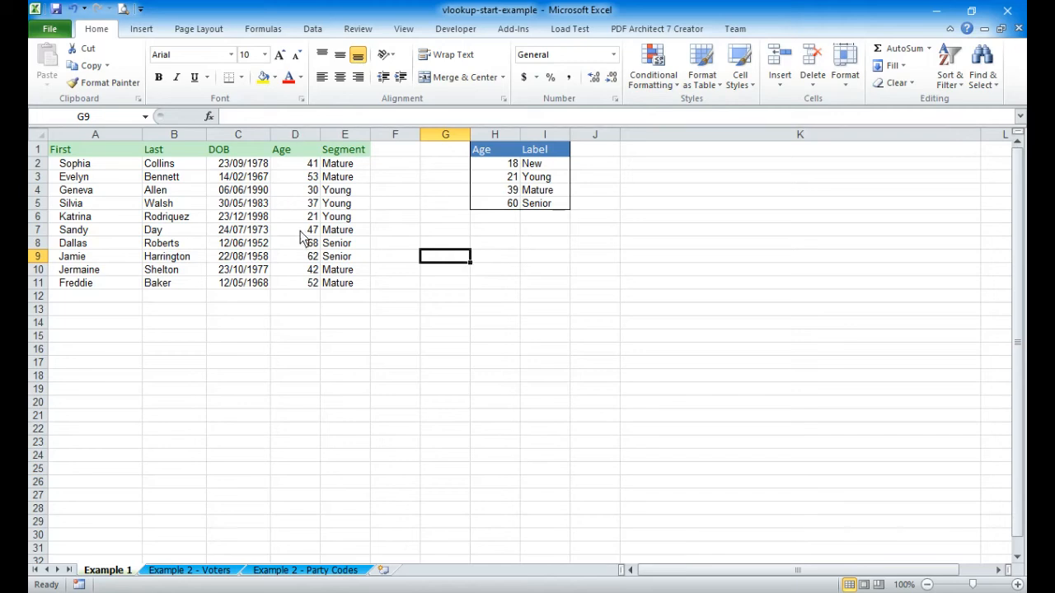
left_click(508, 168)
left_click(493, 192)
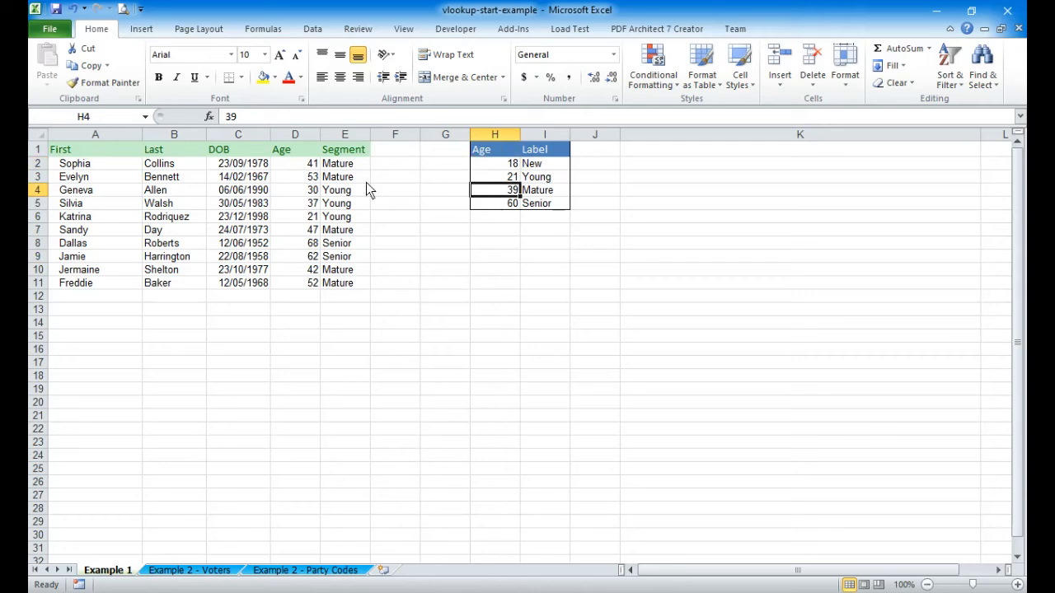
left_click(548, 193)
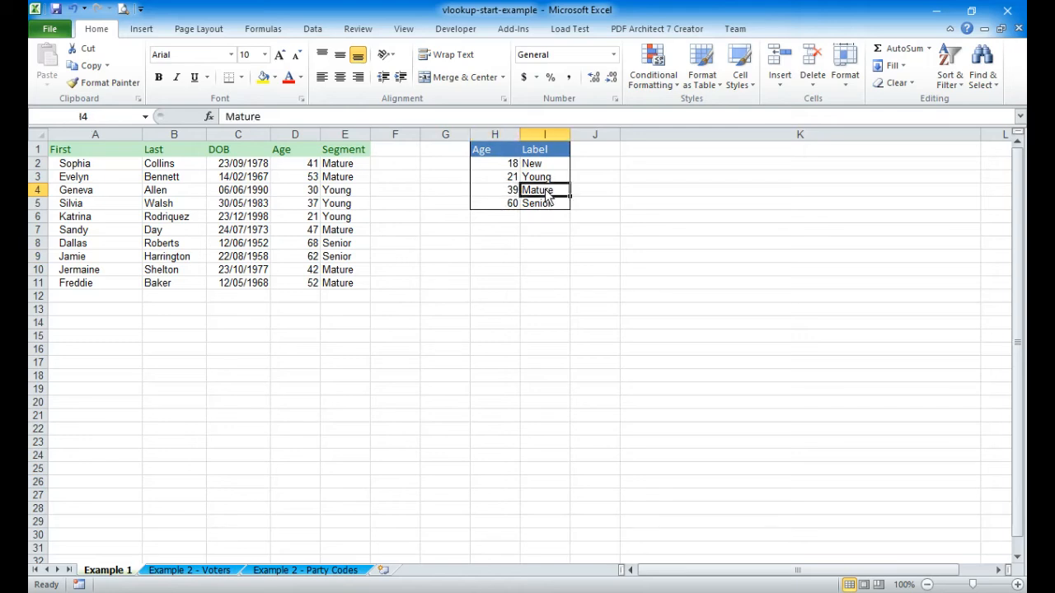
Review the function arguments of the VLOOKUP in Segment cell E2, leaving them unedited
left_click(347, 164)
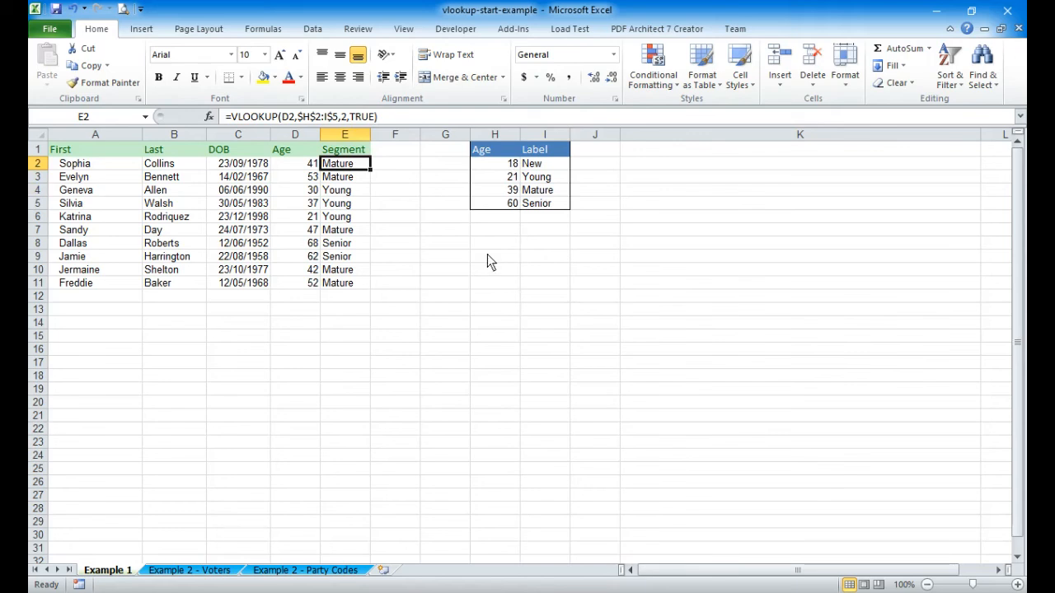
left_click(209, 116)
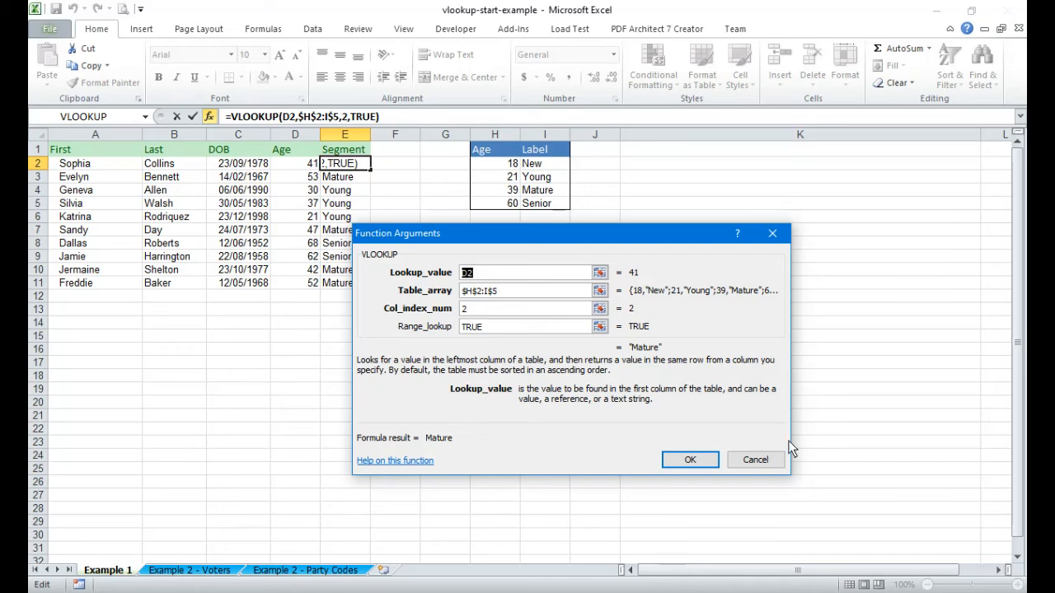
left_click(755, 460)
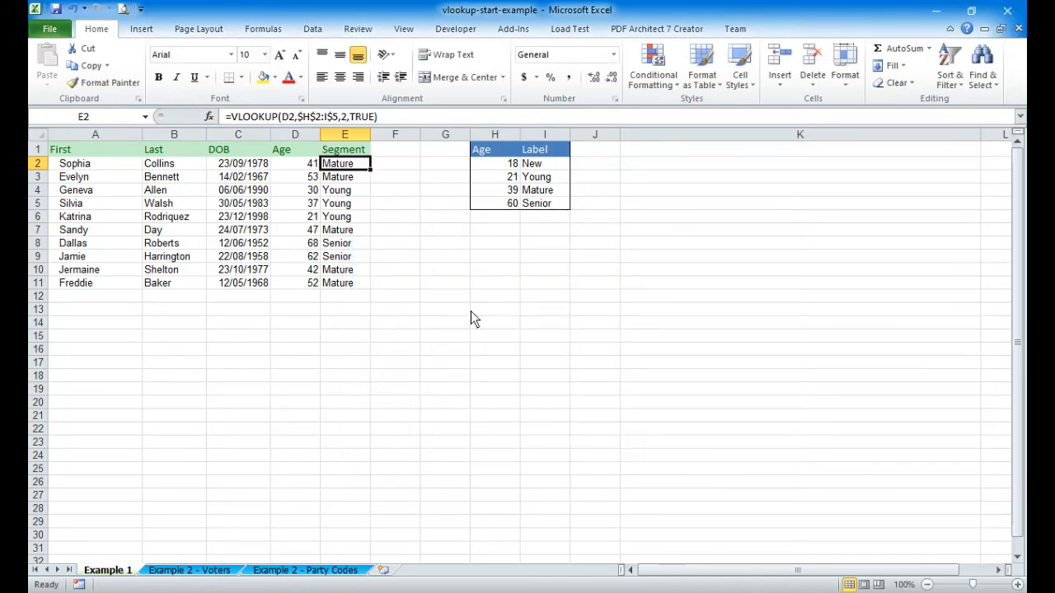
left_click(443, 296)
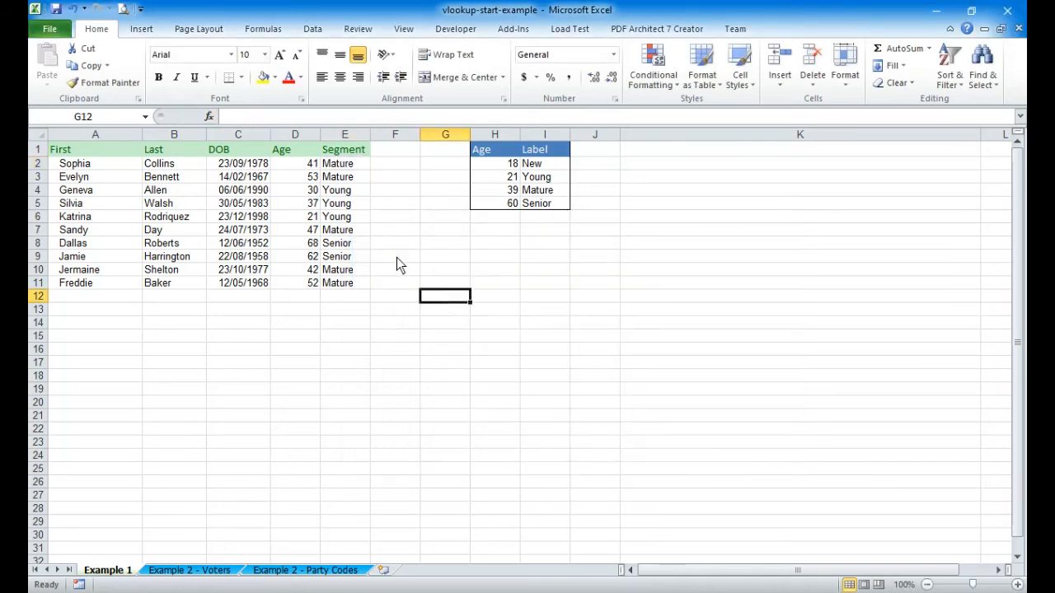
Examine the Range_lookup argument and its description for the VLOOKUP formula in E2
left_click(344, 164)
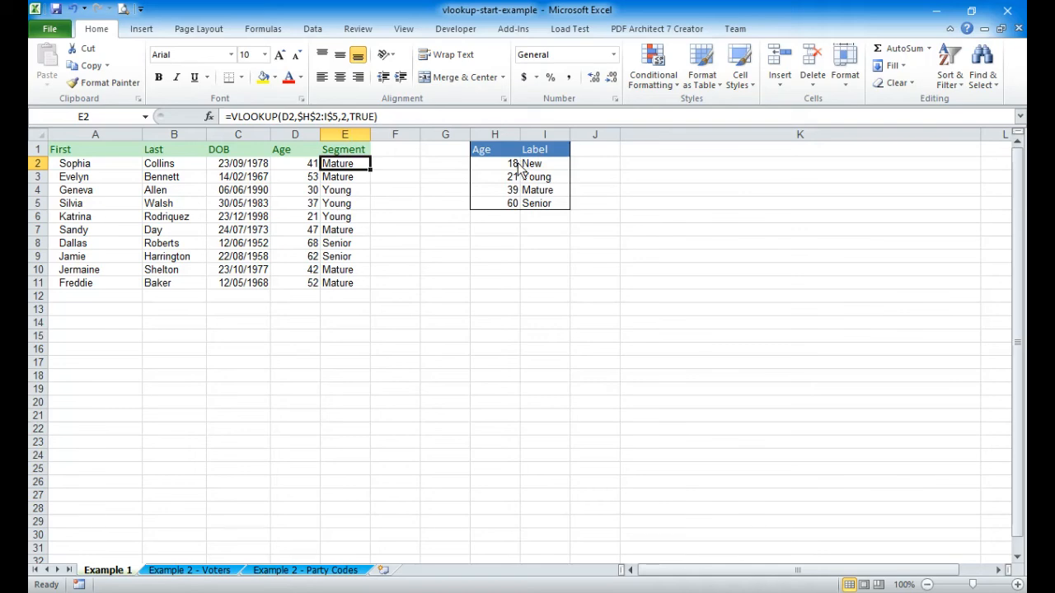
left_click(210, 117)
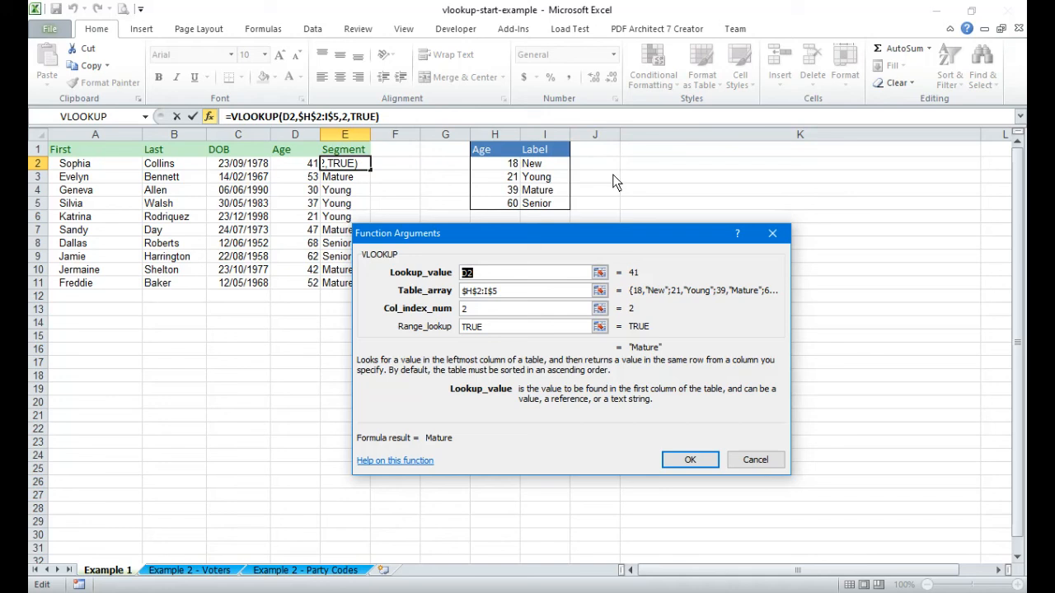
left_click(497, 330)
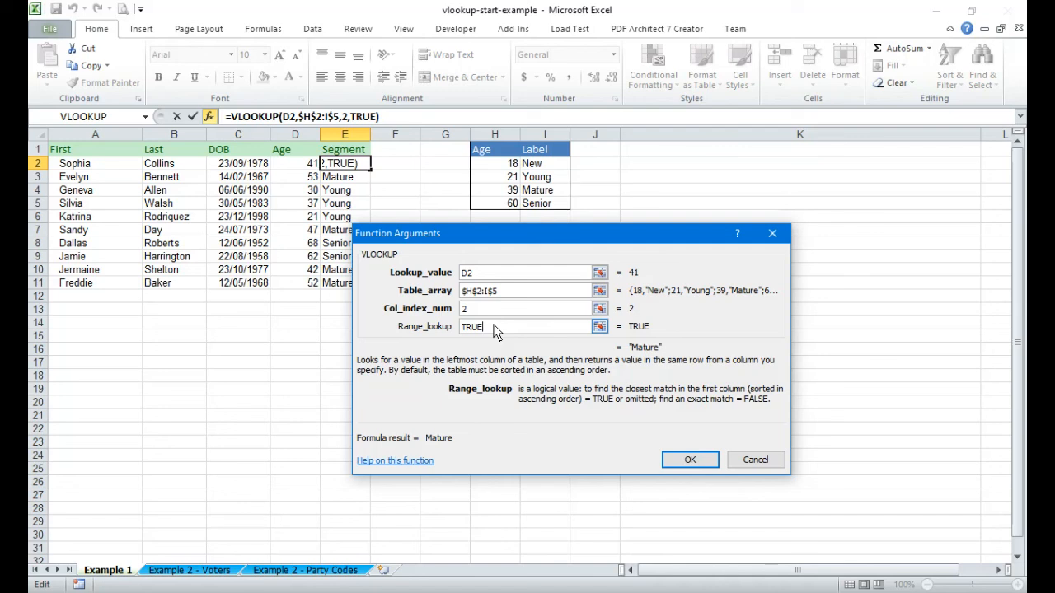
left_click(757, 460)
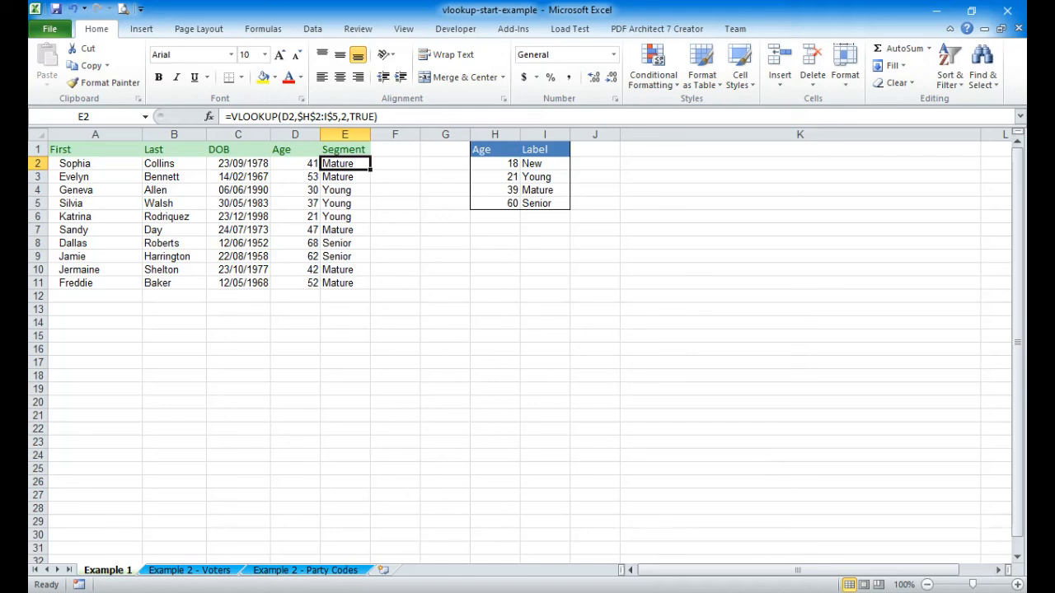
left_click(837, 592)
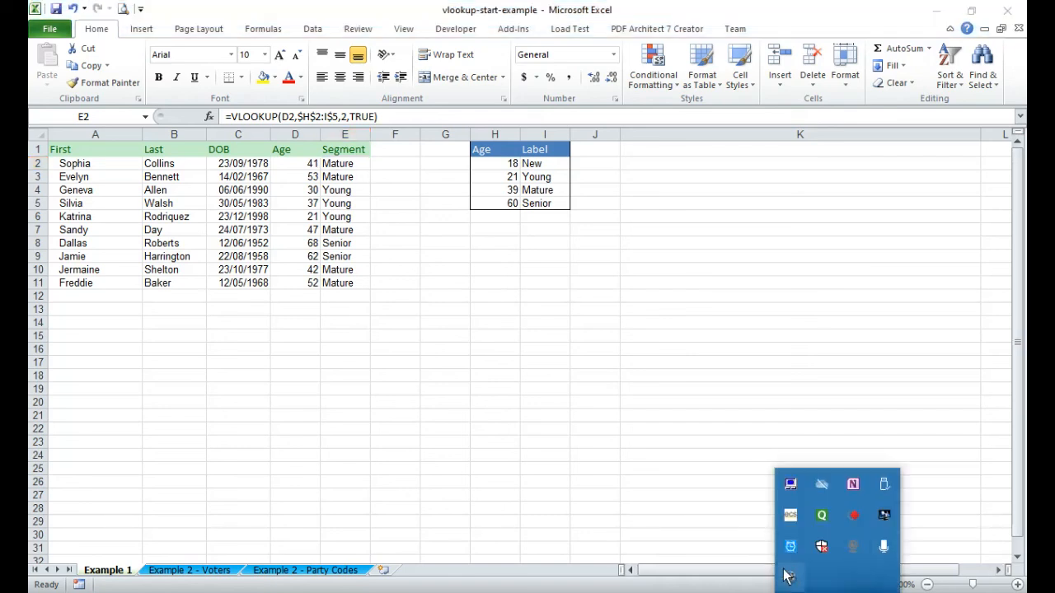
right_click(789, 582)
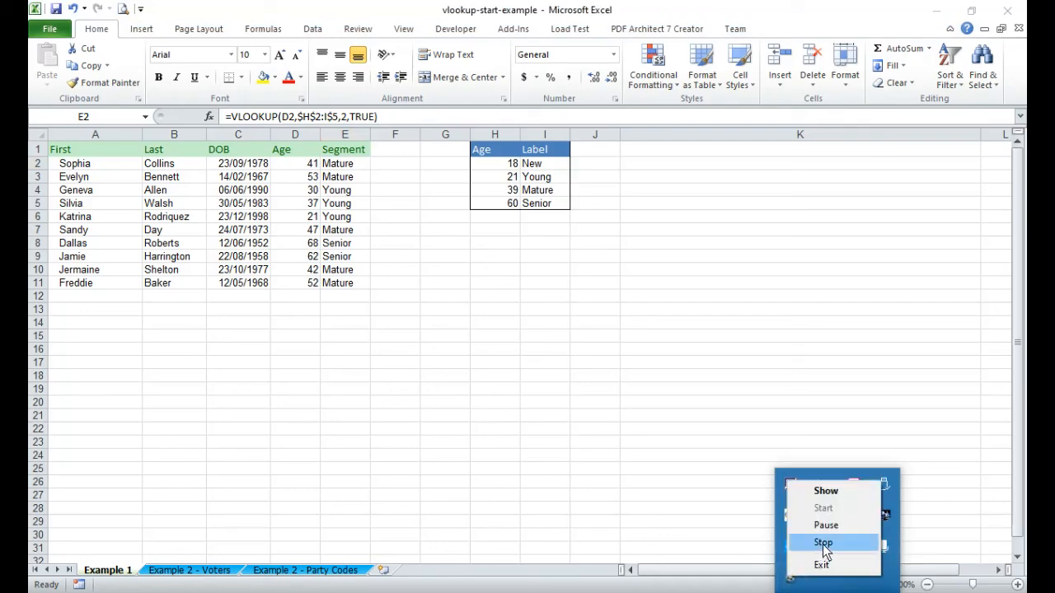